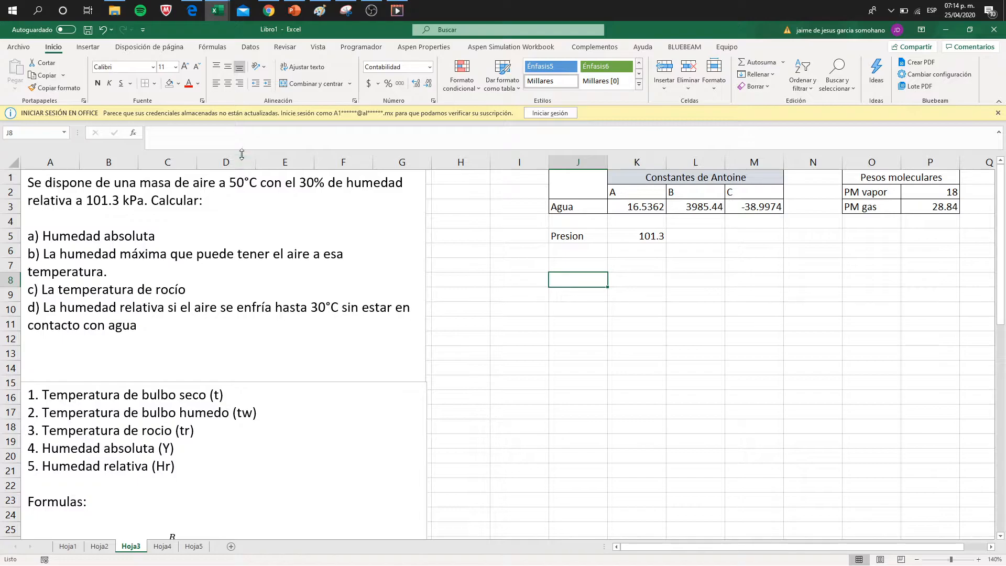
- Review the problem statement's air temperature, relative humidity, pressure and questions a to d, plus the dry-bulb and wet-bulb temperature entries in the variable list
left_click(210, 179)
left_click_drag(192, 182, 330, 184)
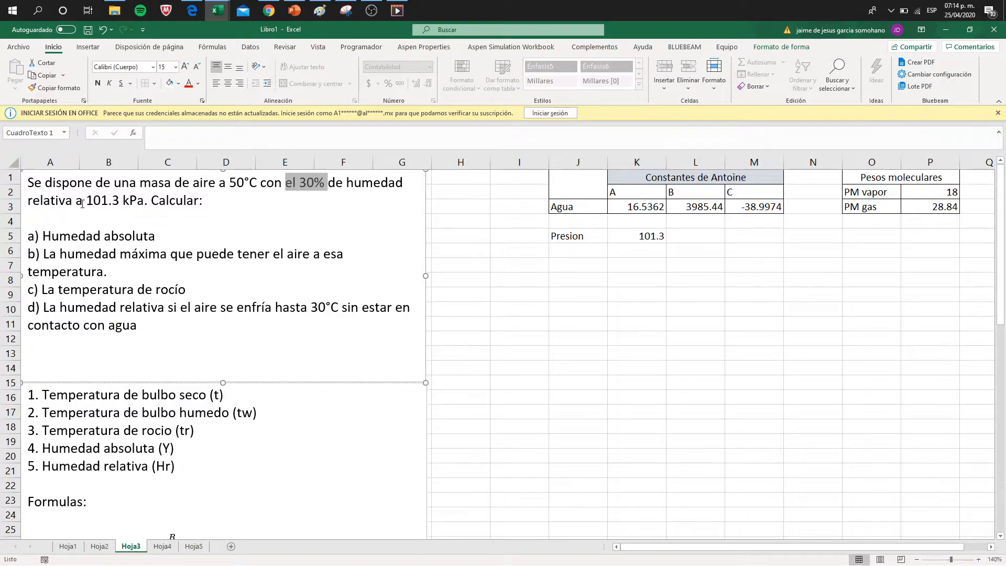
left_click_drag(77, 204, 143, 204)
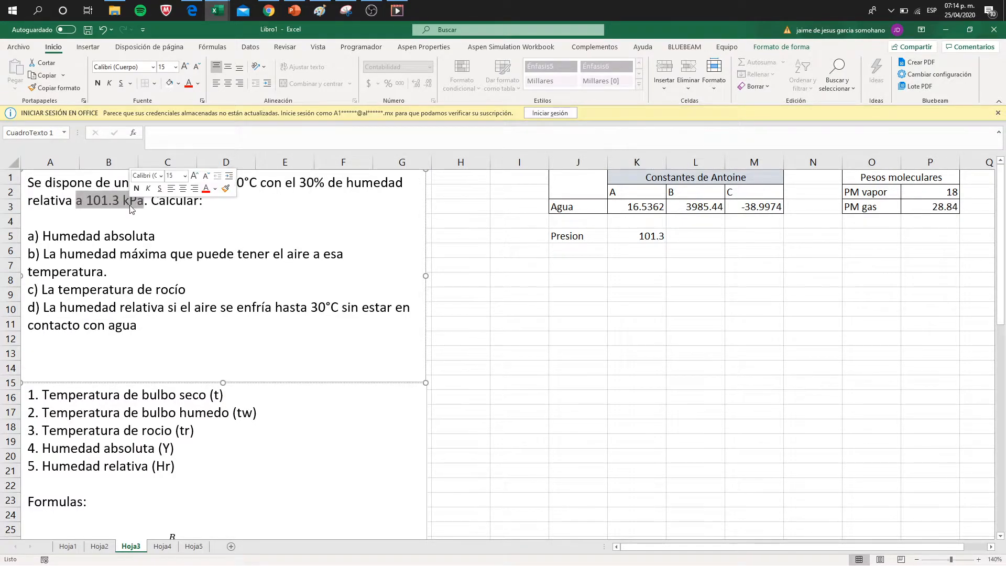
left_click_drag(28, 236, 121, 292)
left_click_drag(145, 328, 152, 335)
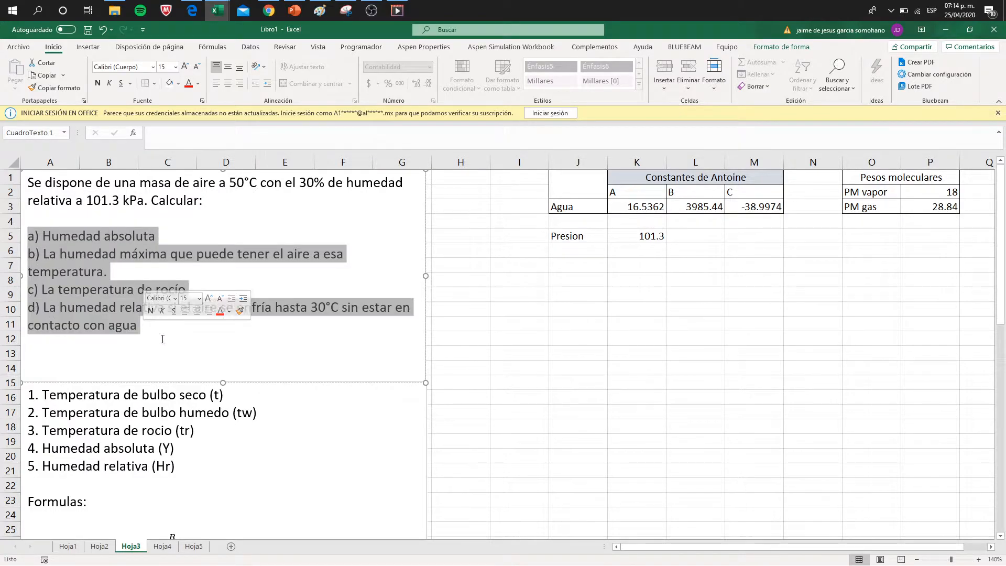
left_click(163, 340)
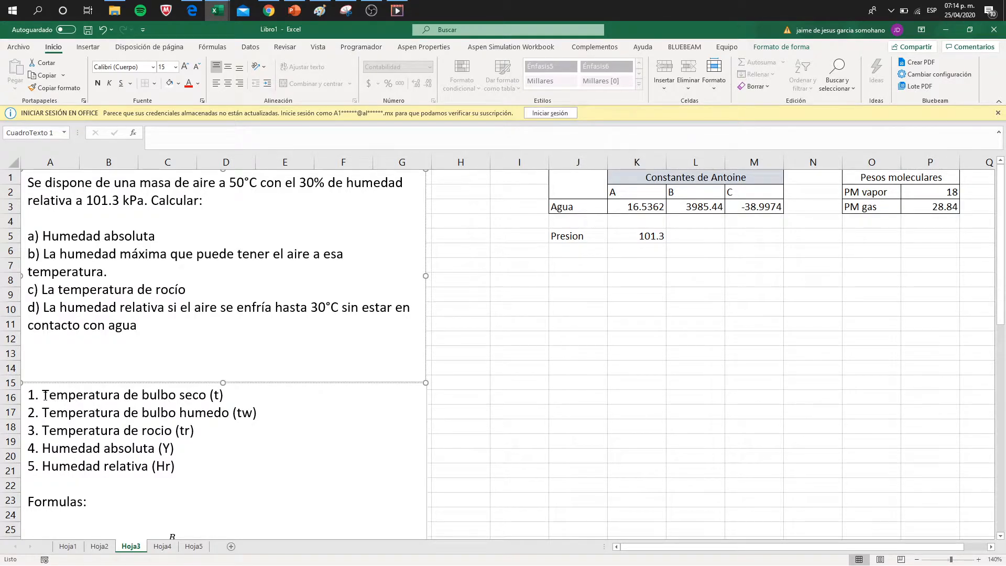
left_click(44, 394)
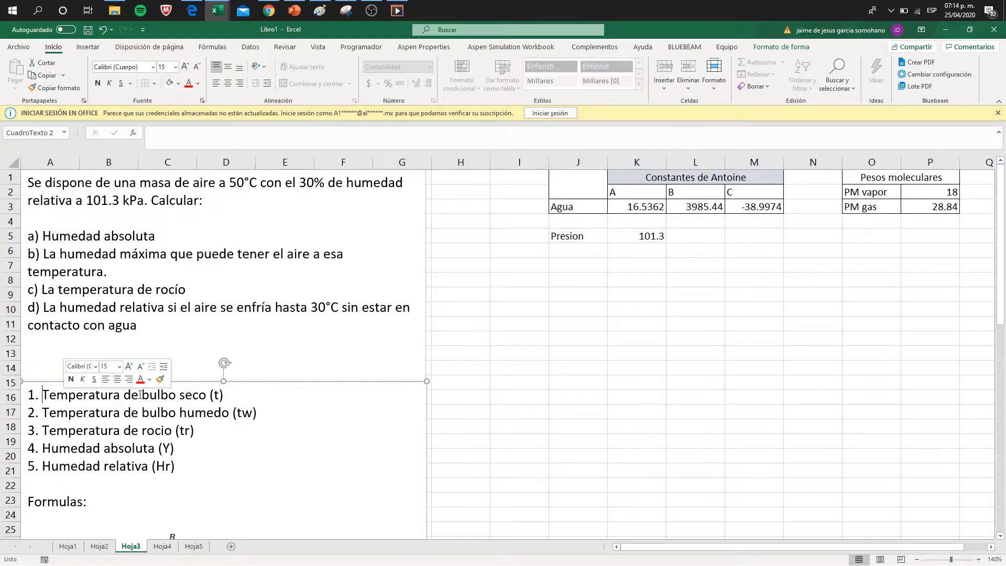
left_click(196, 395, "shift")
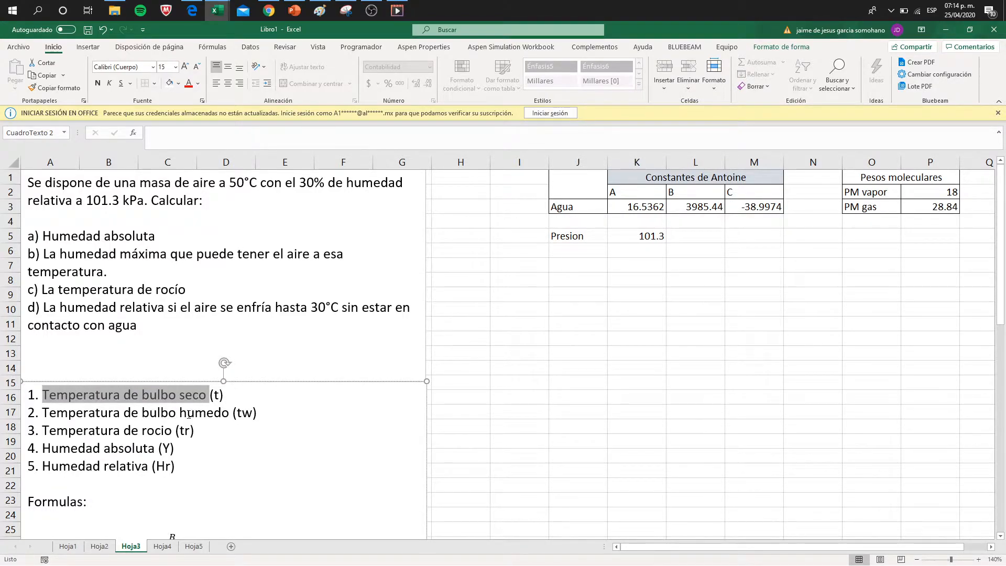
left_click_drag(42, 412, 232, 413)
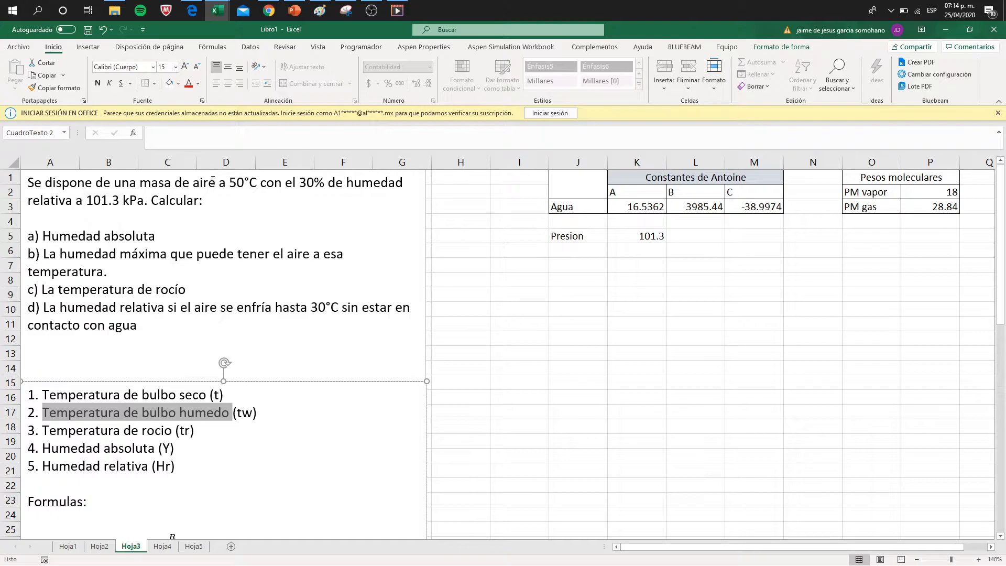
left_click_drag(175, 183, 258, 184)
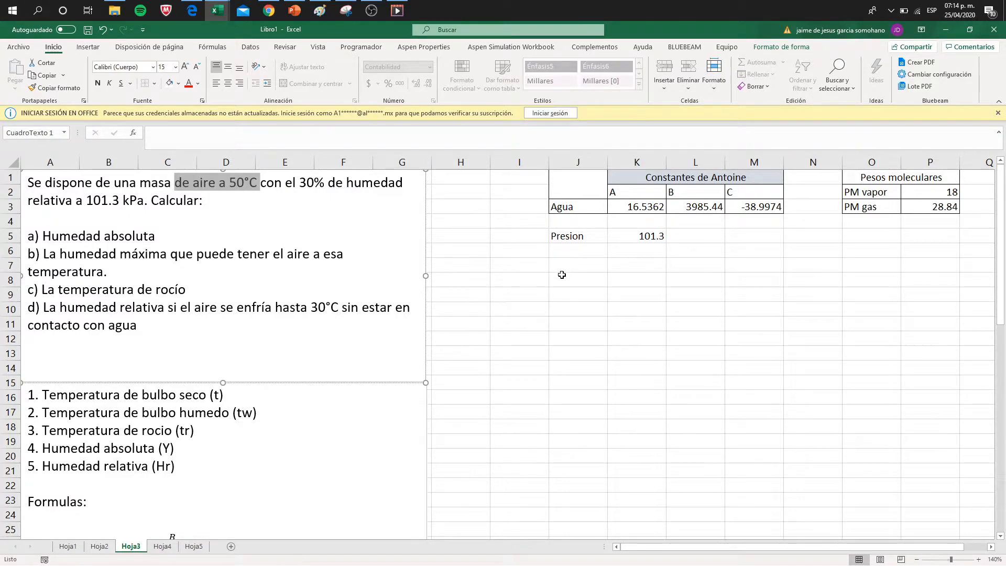
- Label cell J7 as t and enter the dry-bulb temperature 50 in K7
left_click(561, 274)
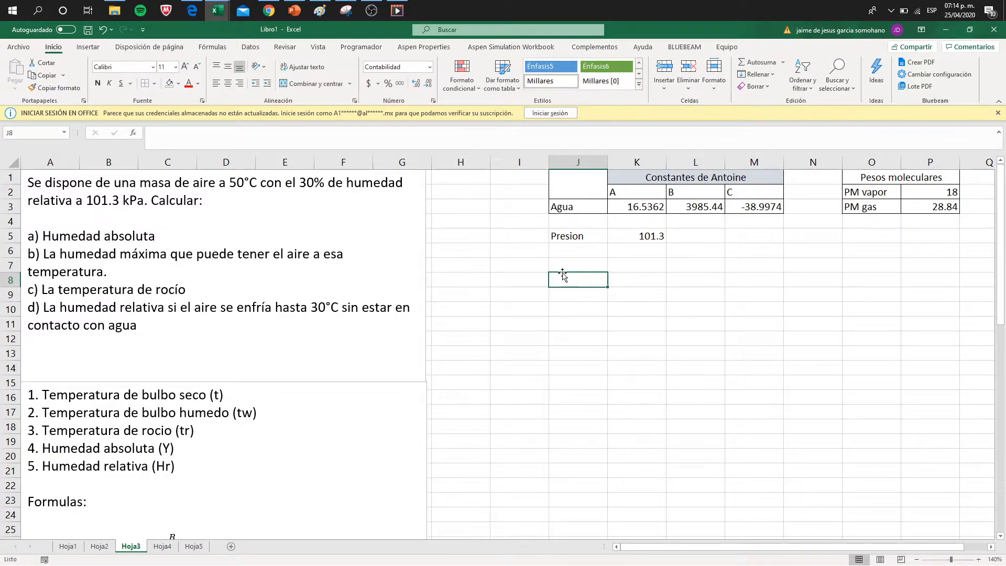
key("Up")
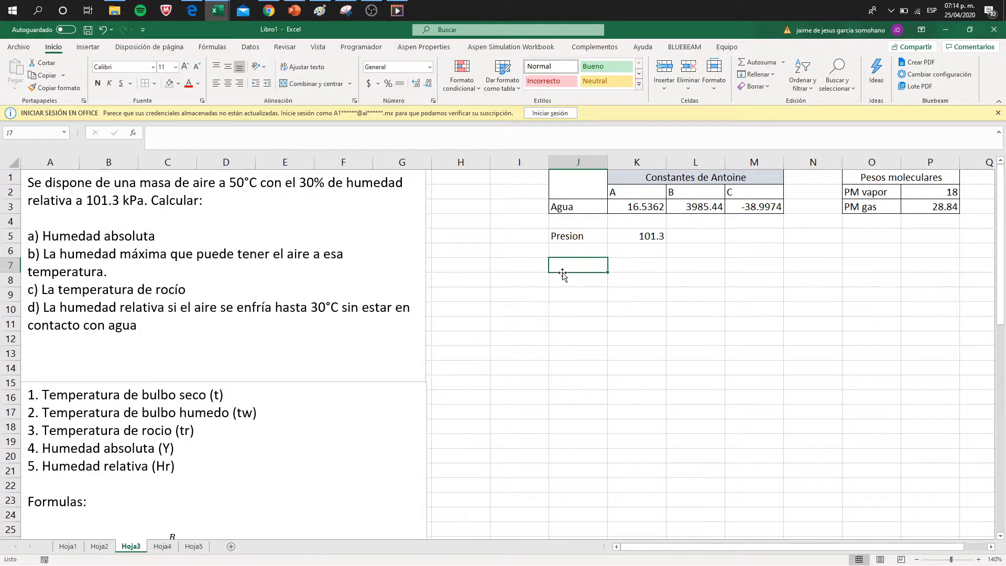
type("t")
key("Tab")
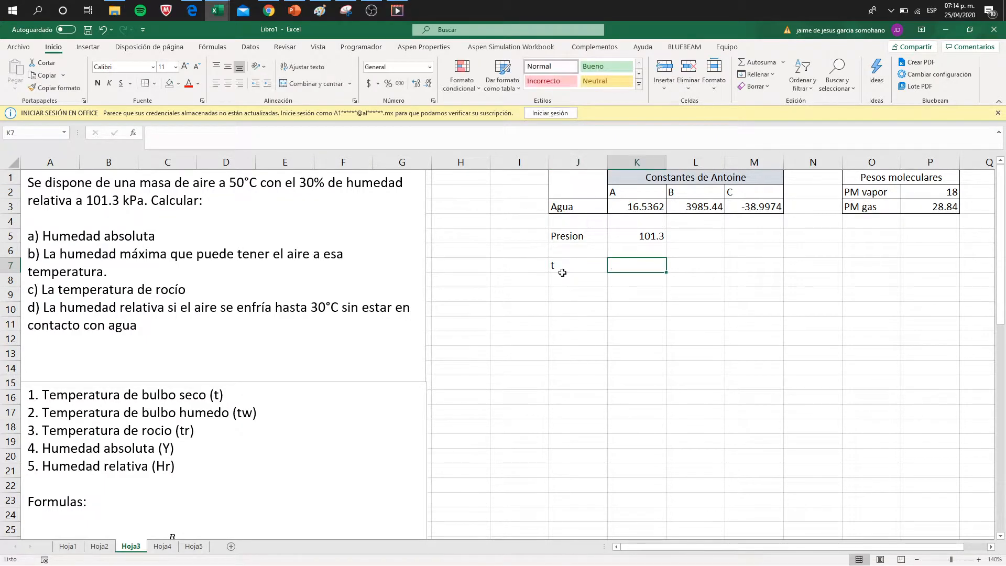
type("50")
key("Return")
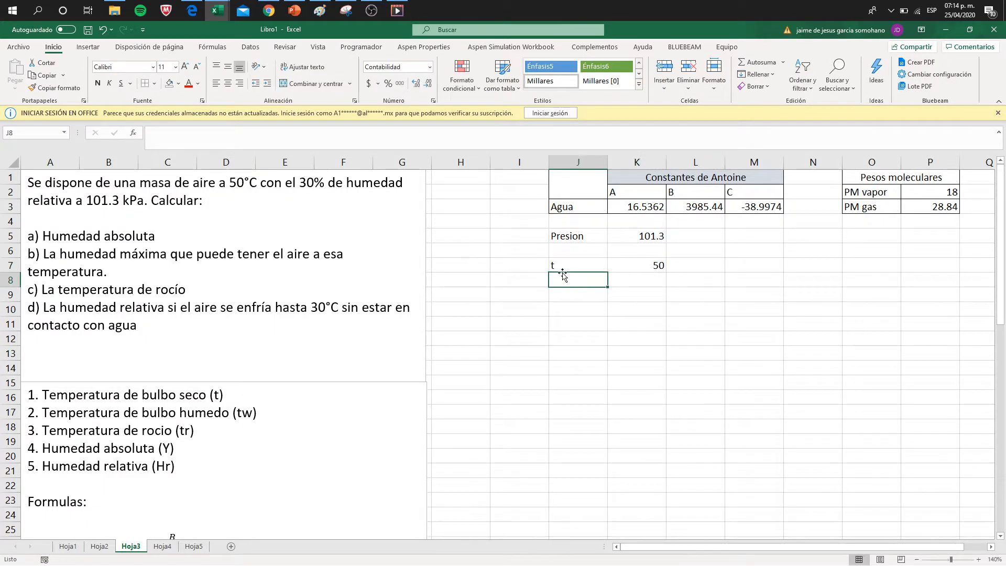
- Label cell J8 as Hr, enter 0.3 in K8 and format it as a percentage
key("Caps_Lock")
type("H")
key("Caps_Lock")
type("r")
key("Tab")
type("0.3")
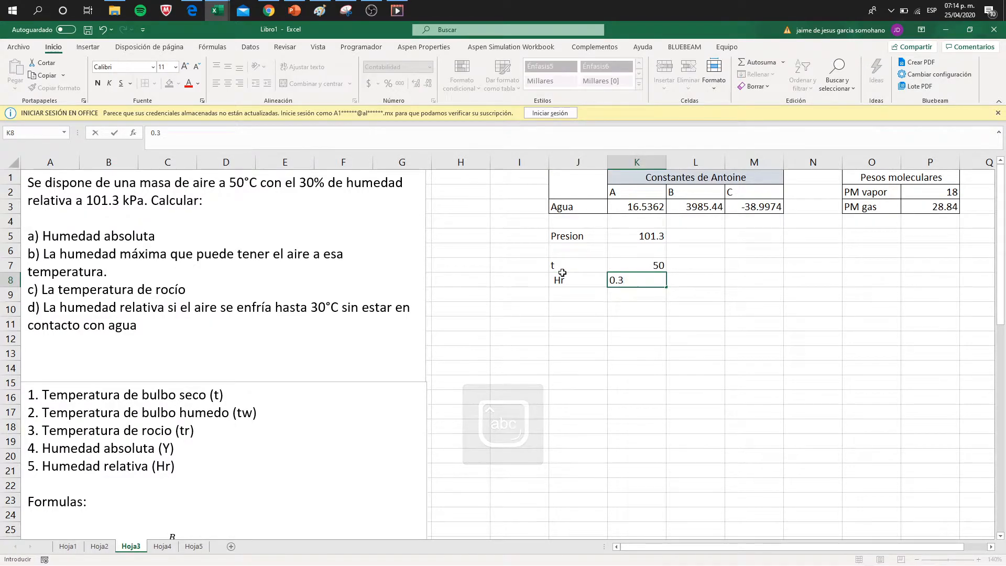
key("Return")
key("Up")
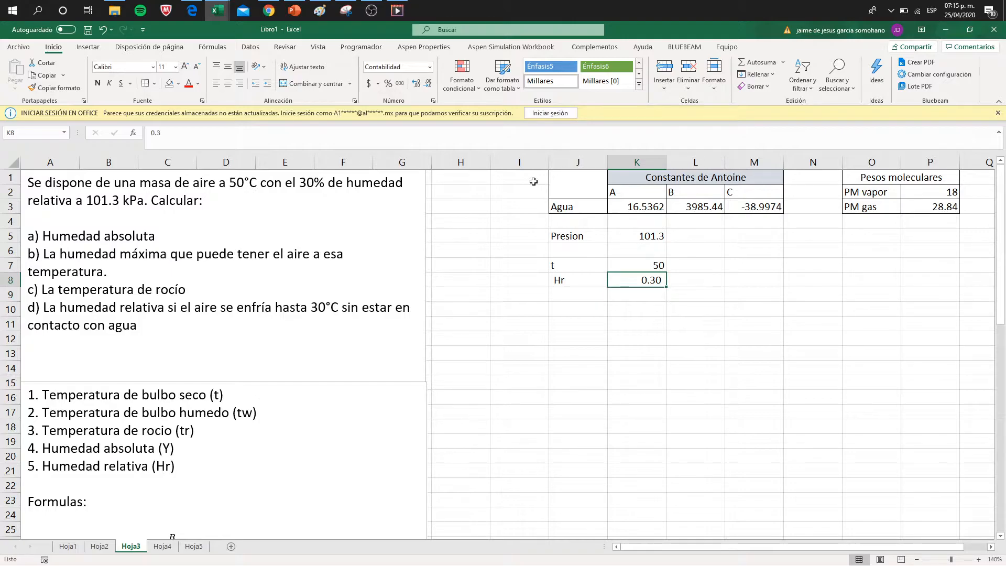
left_click(387, 83)
- Check the formulas listed below the variable list and label cell J9 as Pv
left_click(626, 236)
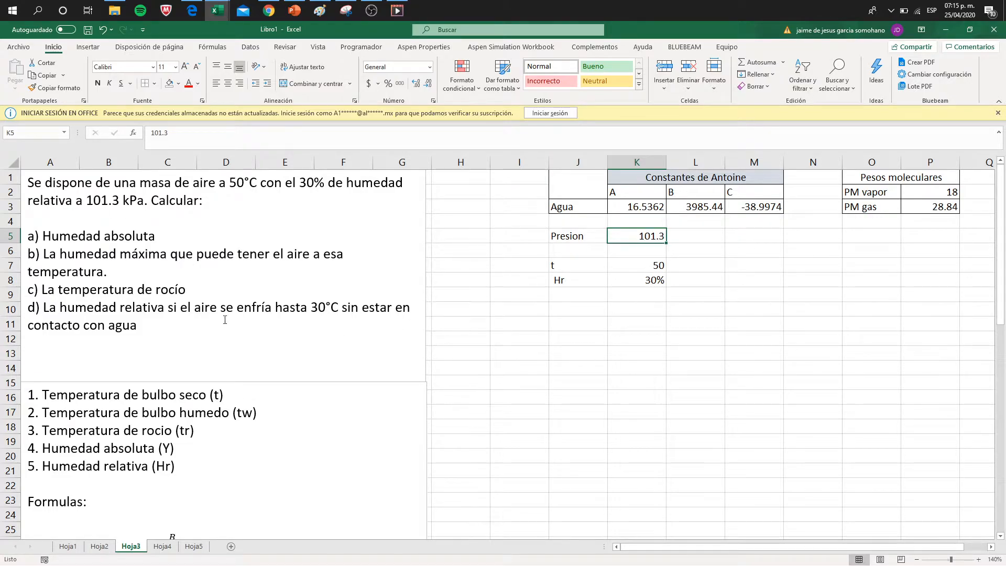
left_click(583, 296)
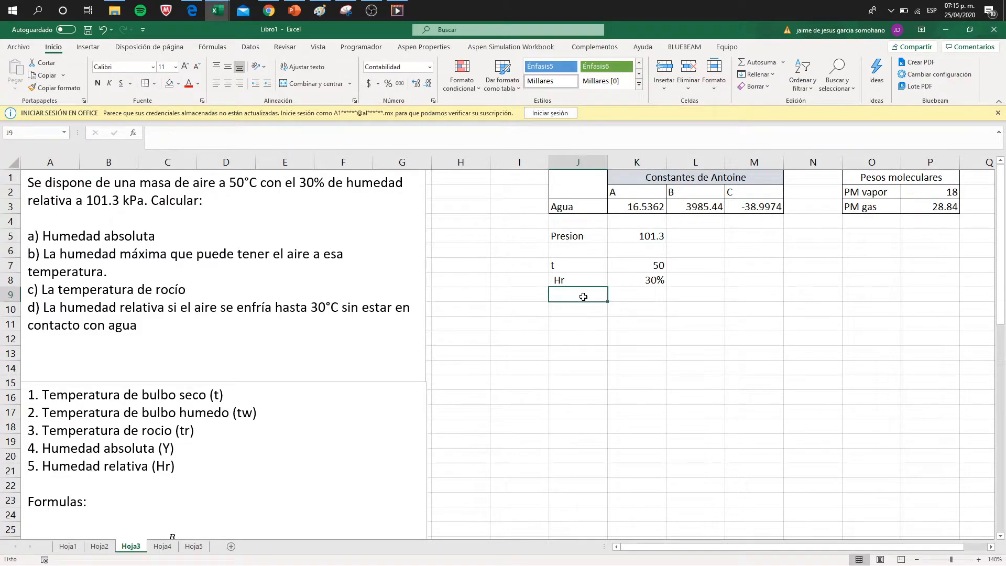
scroll(264, 370, "down", 4)
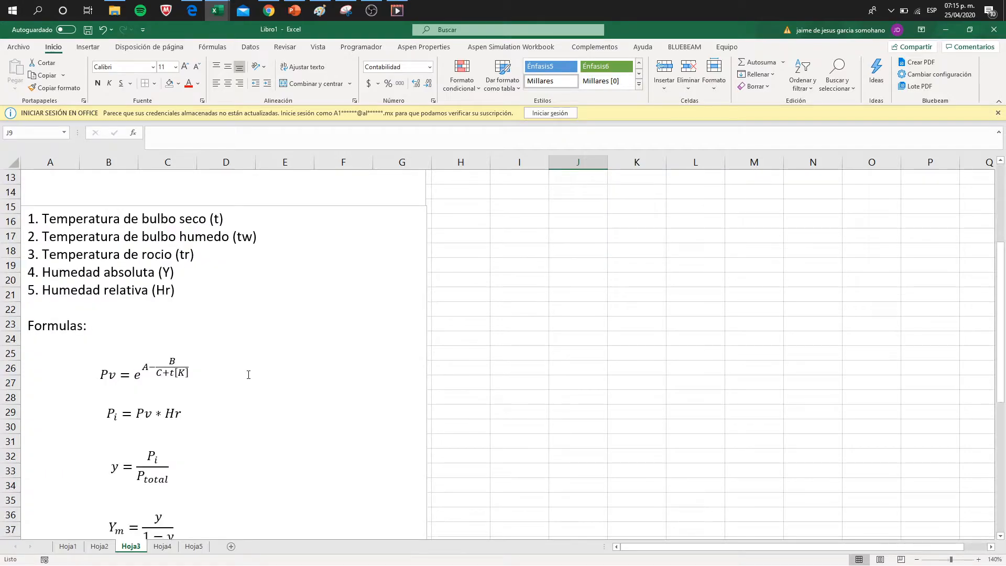
scroll(248, 375, "down", 1)
scroll(231, 397, "down", 2)
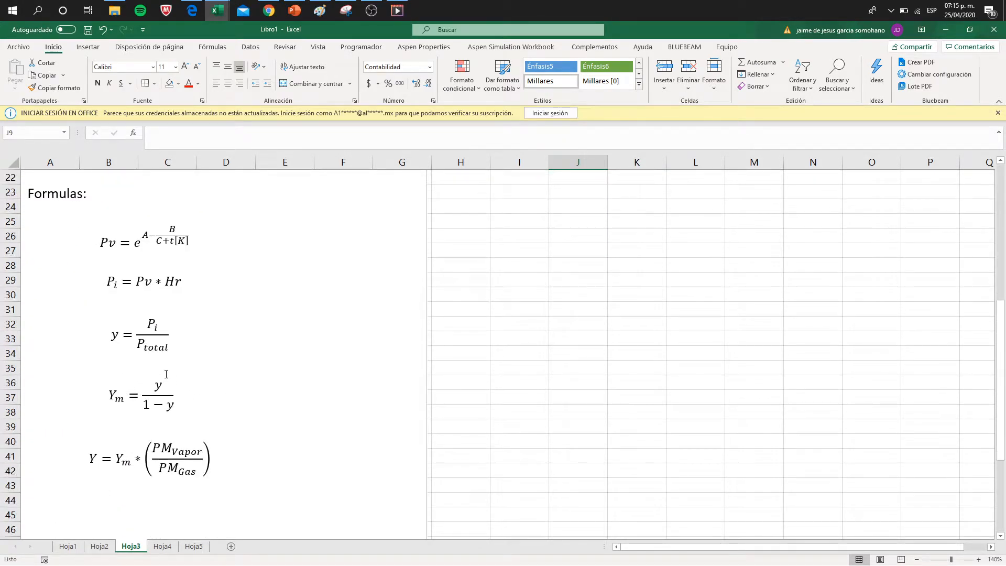
scroll(540, 307, "up", 7)
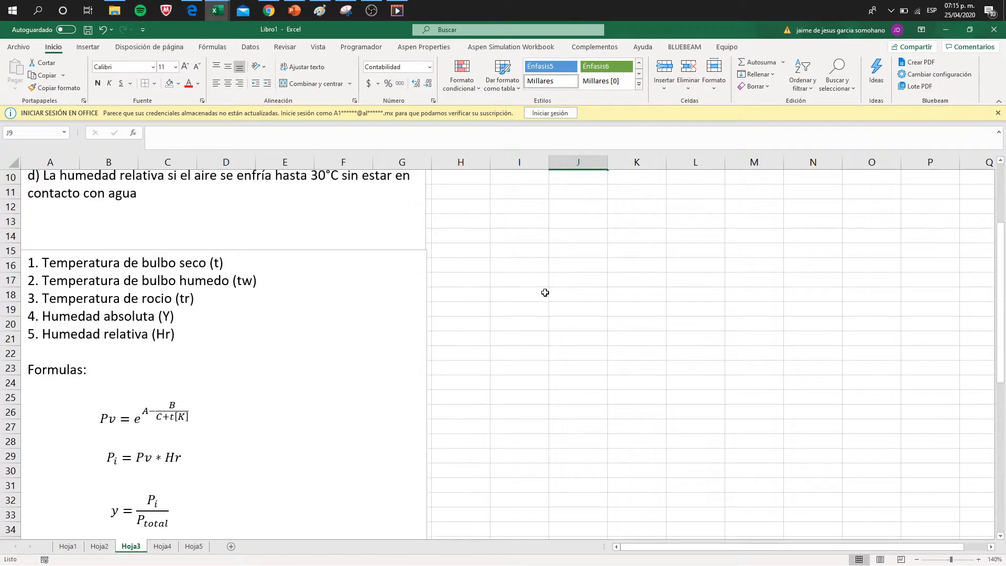
type("Pv")
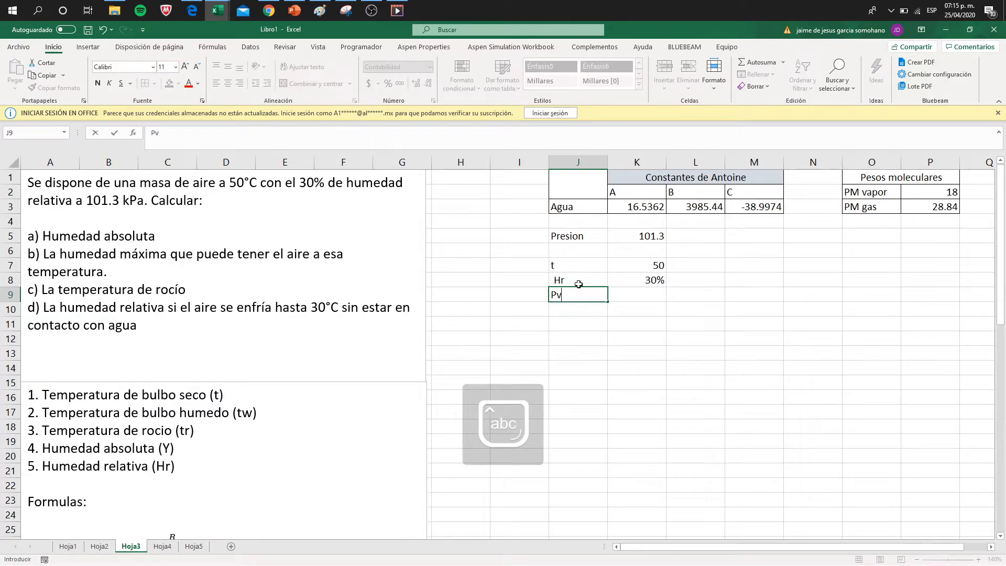
key("Tab")
- Calculate the vapor pressure in K9 with =exp($K$3-$L$3/($M$3+K7+273.15))
type("=exp(")
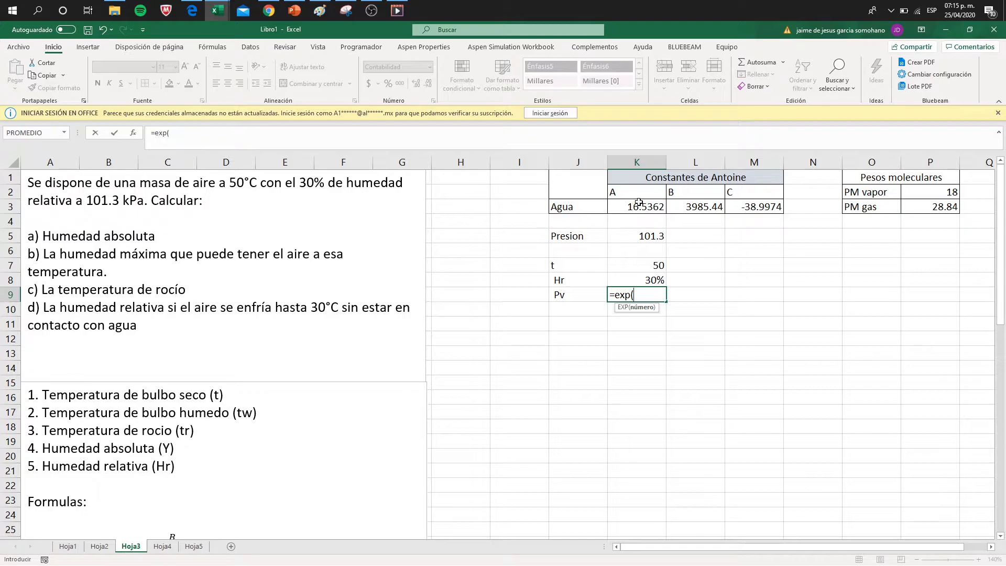
left_click(639, 203)
key("F4")
type("-")
left_click(694, 204)
key("F4")
type("/")
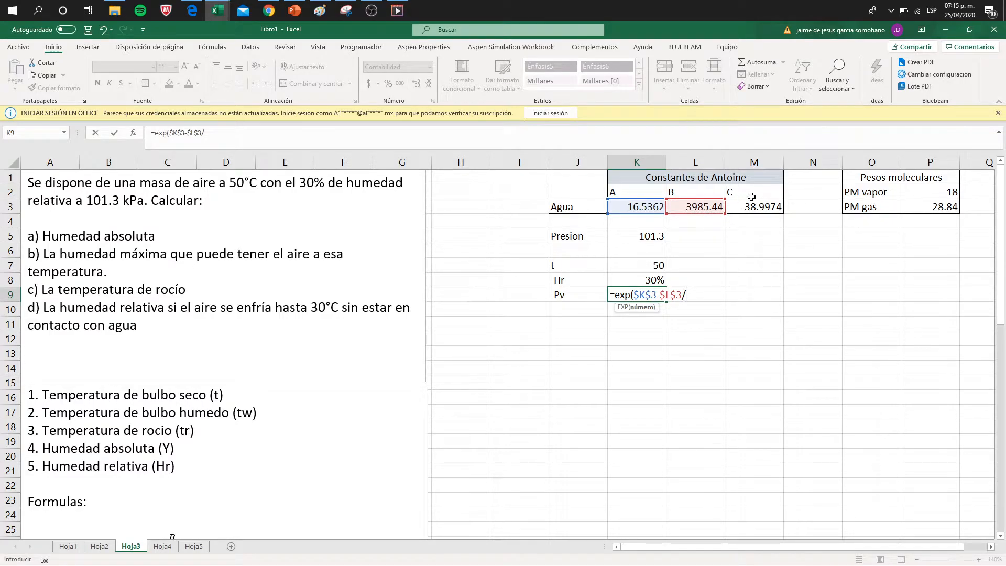
type("(")
left_click(751, 208)
key("F4")
type("+")
left_click(641, 265)
type("+273.15))")
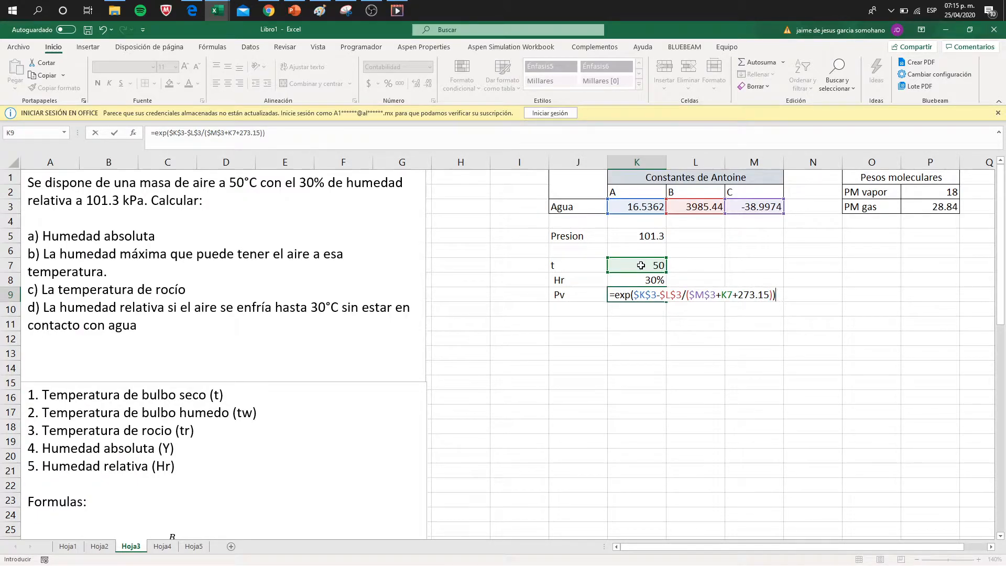
key("Return")
- Label cell J10 as Pi and calculate the partial pressure in K10 with =K9*K8
left_click(576, 308)
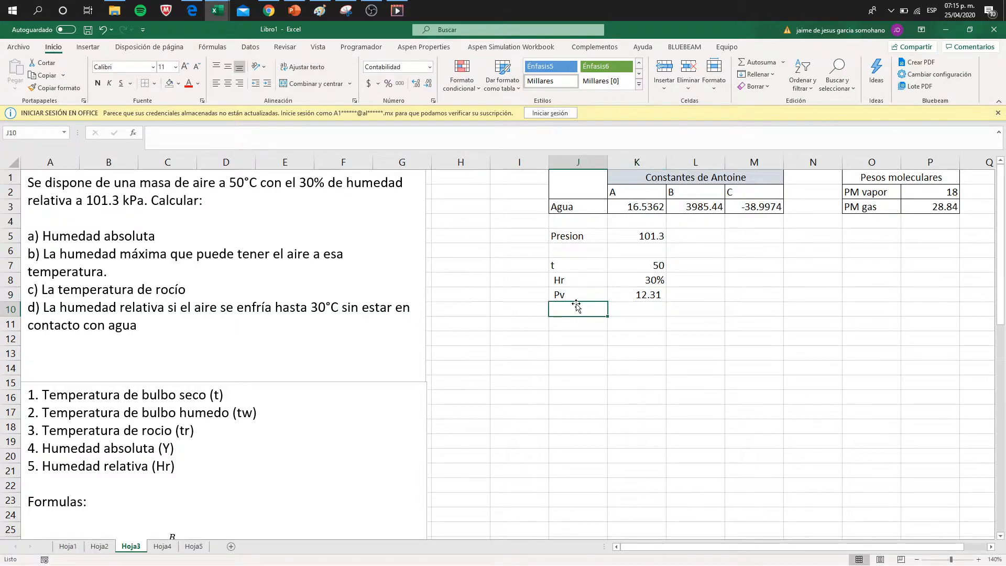
type("Pv")
key("Tab")
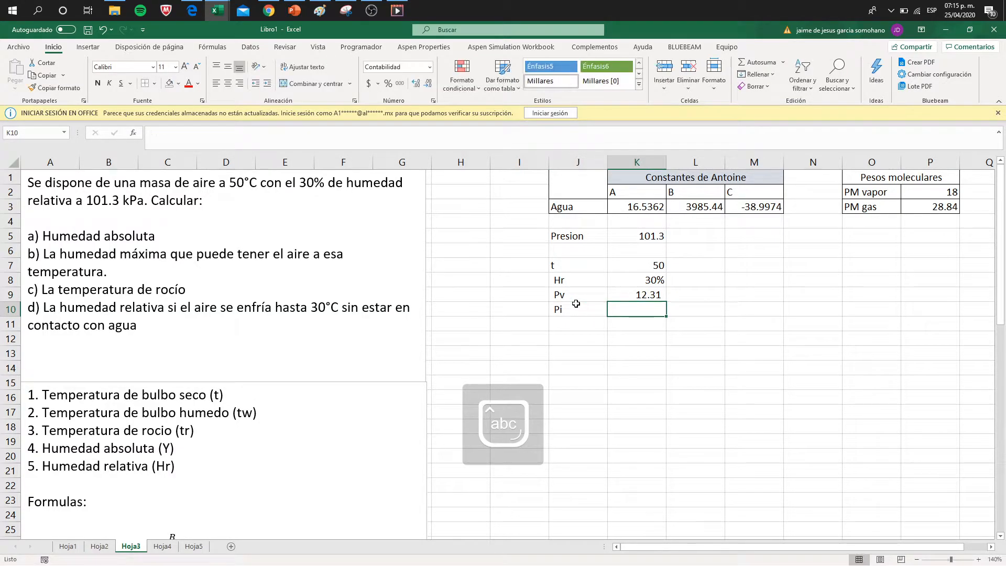
type("=")
key("Up")
type("*")
key("Up")
key("Up")
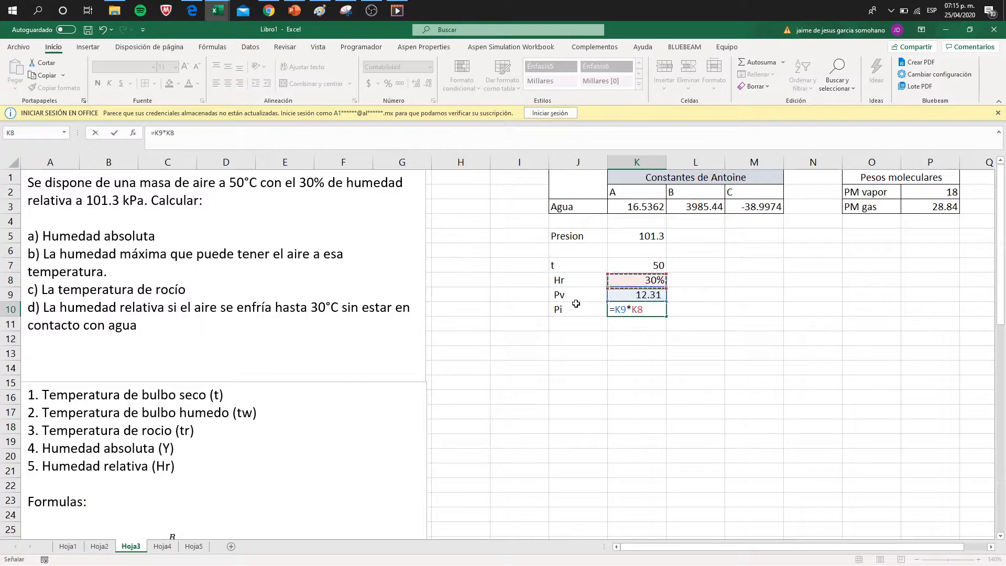
key("Return")
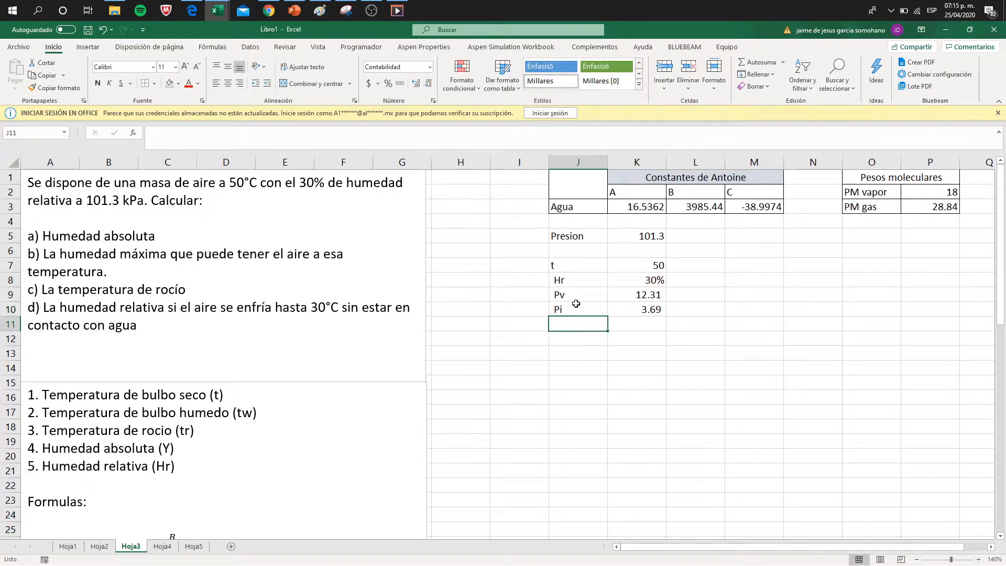
- Label cell J11 as y and calculate the mole fraction in K11 with =K10/$K$5
type("y")
key("Tab")
type("=")
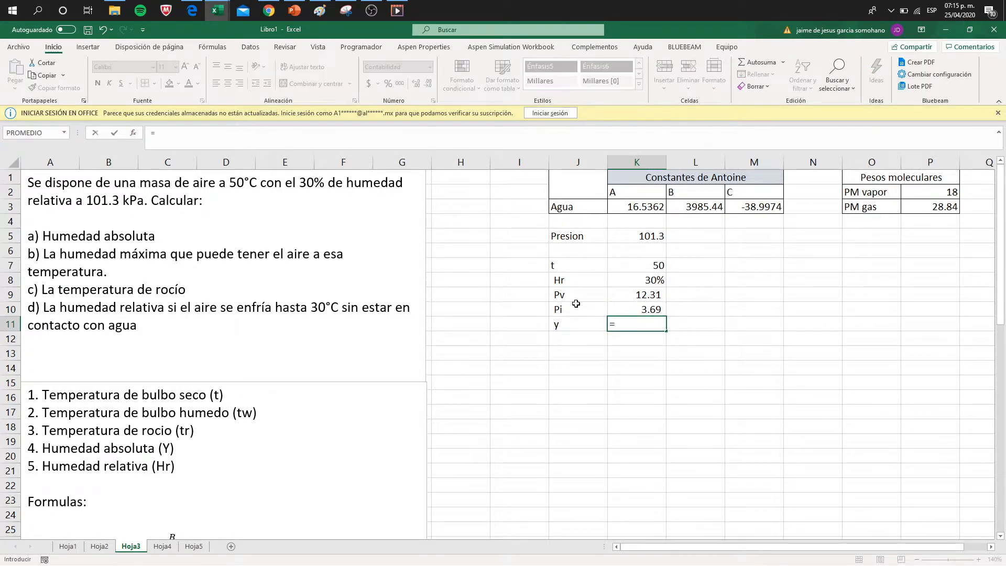
key("Up")
left_click(638, 237)
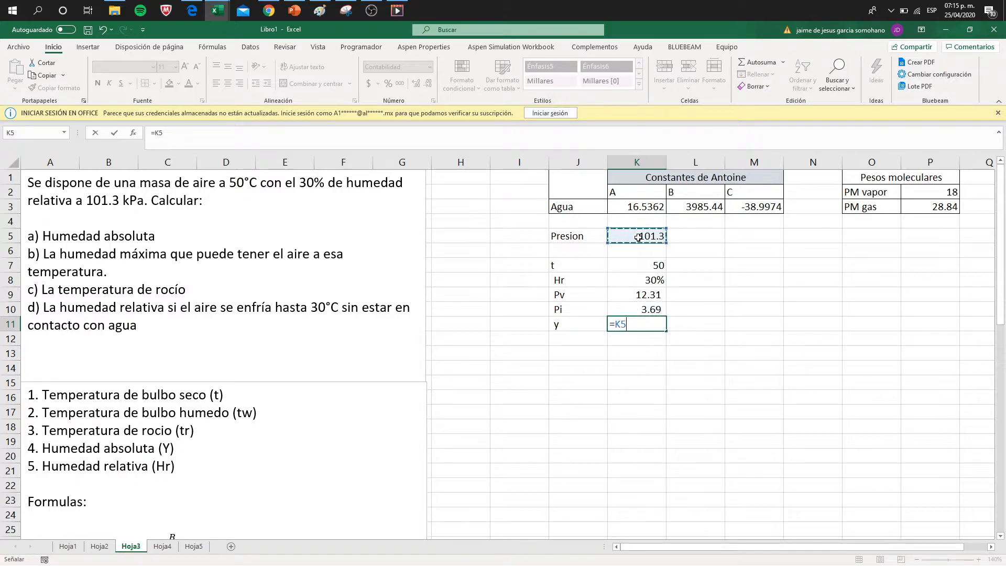
key("F4")
key("ctrl+Return")
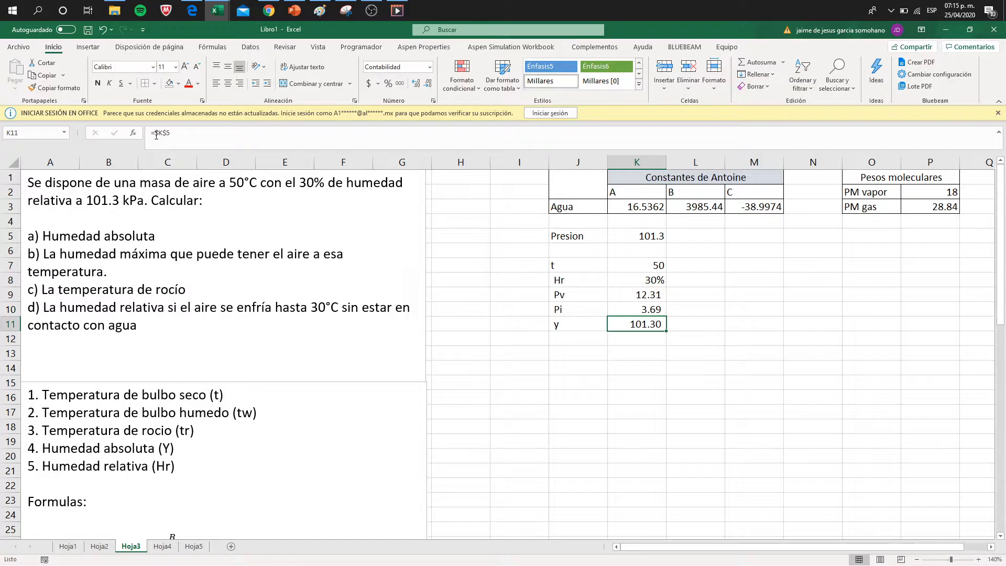
left_click(156, 133)
left_click(641, 311)
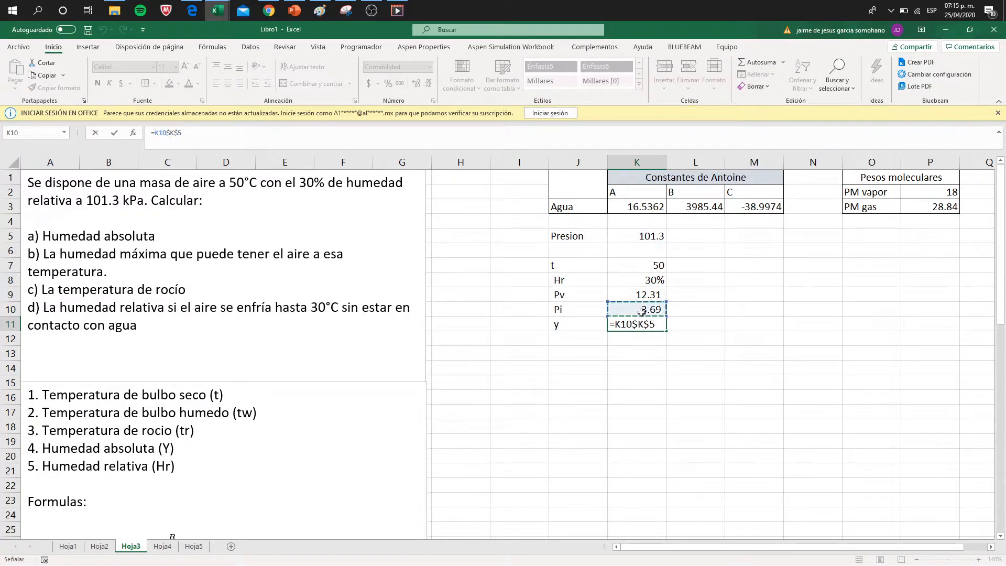
type("/")
key("Return")
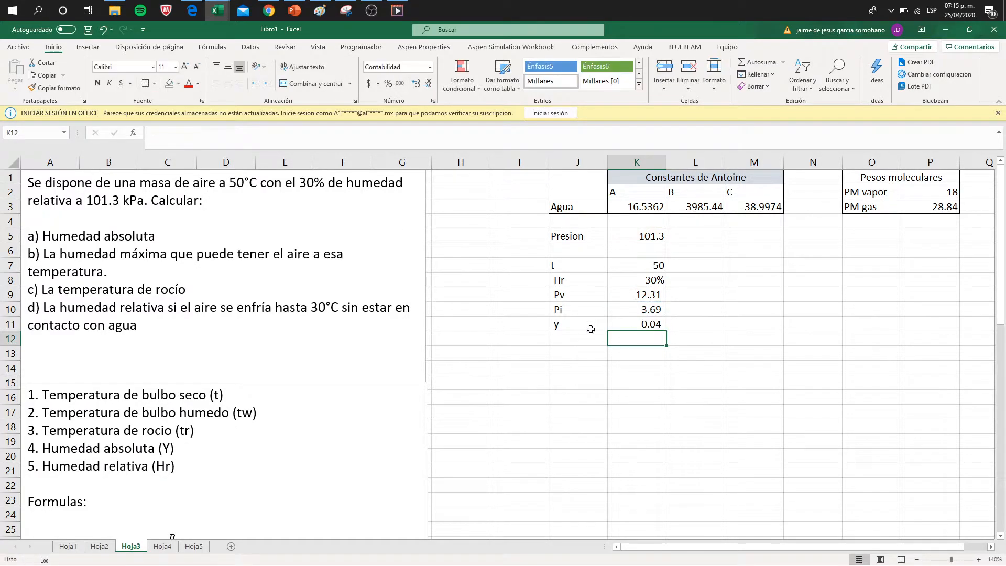
- Label cell J12 as Ym for the molar humidity
left_click(581, 337)
type("y")
key("Num_Lock")
key("BackSpace")
key("Caps_Lock")
type("YM")
key("BackSpace")
key("Caps_Lock")
type("m")
key("Tab")
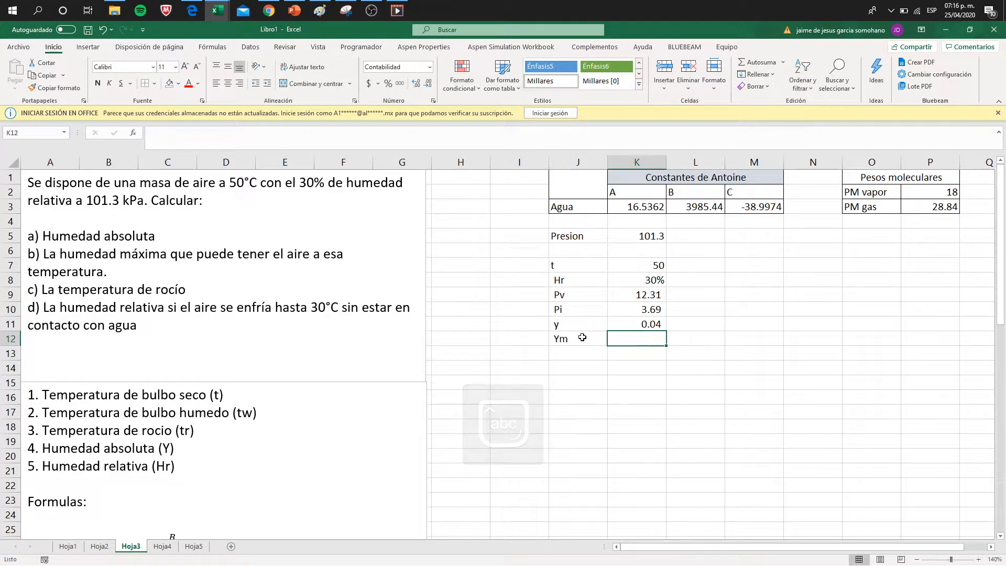
- Calculate the molar humidity in K12 with =K11/(1-K11)
type("=")
key("Up")
type("/(1-")
key("Up")
type(")")
key("Return")
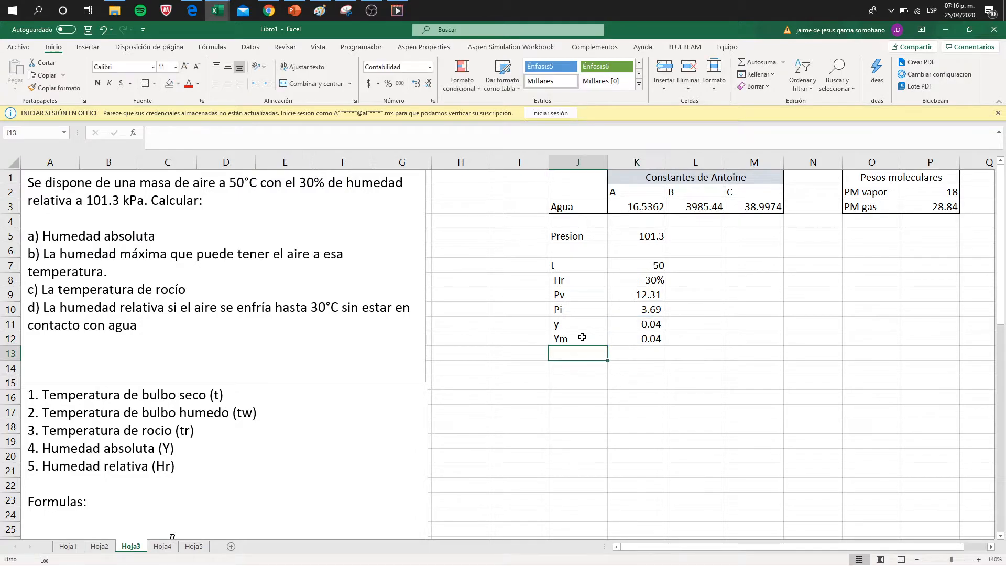
- Label cell J13 as Y and calculate the absolute humidity in K13 with =K12*$P$2/$P$3
key("Caps_Lock")
type("Y")
key("Tab")
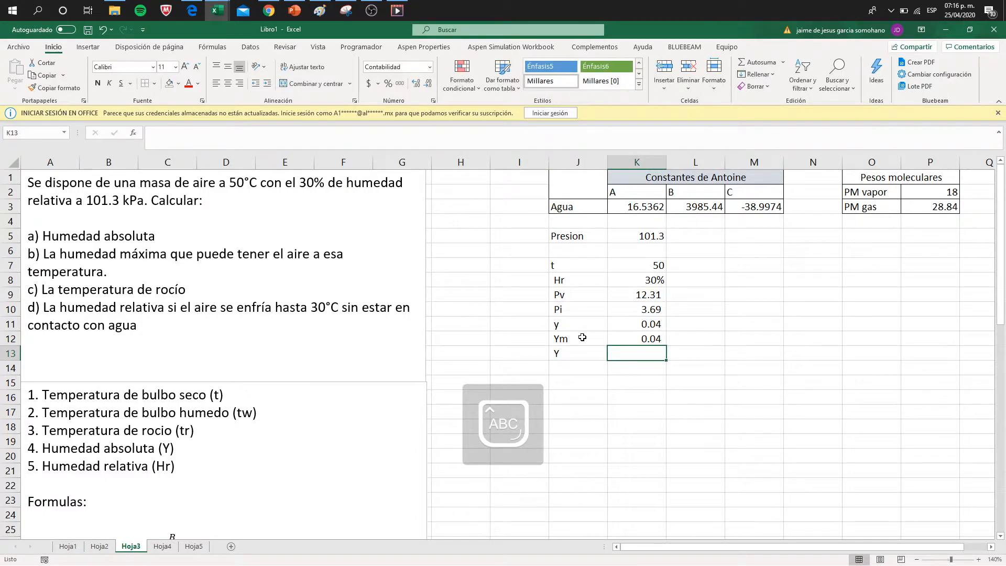
type("=")
key("Up")
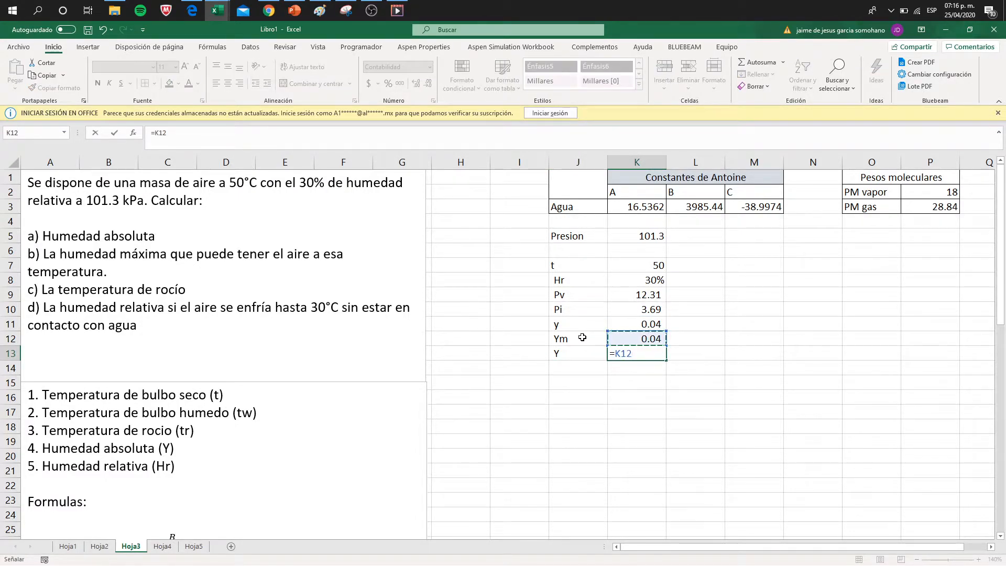
type("*")
left_click(919, 195)
key("F4")
type("/")
left_click(945, 207)
key("F4")
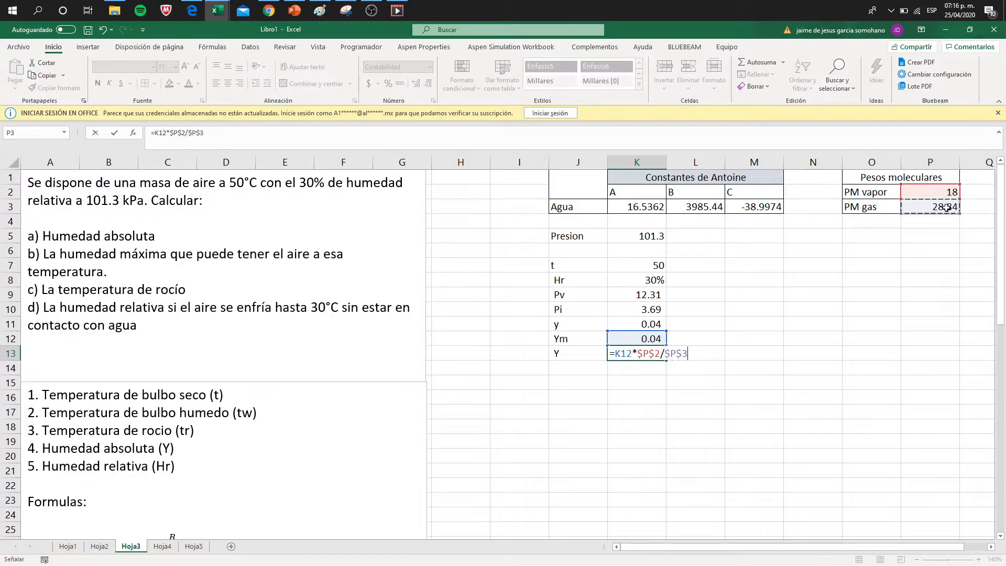
key("Return")
- Display the absolute humidity in K13 with five decimal places
key("Up")
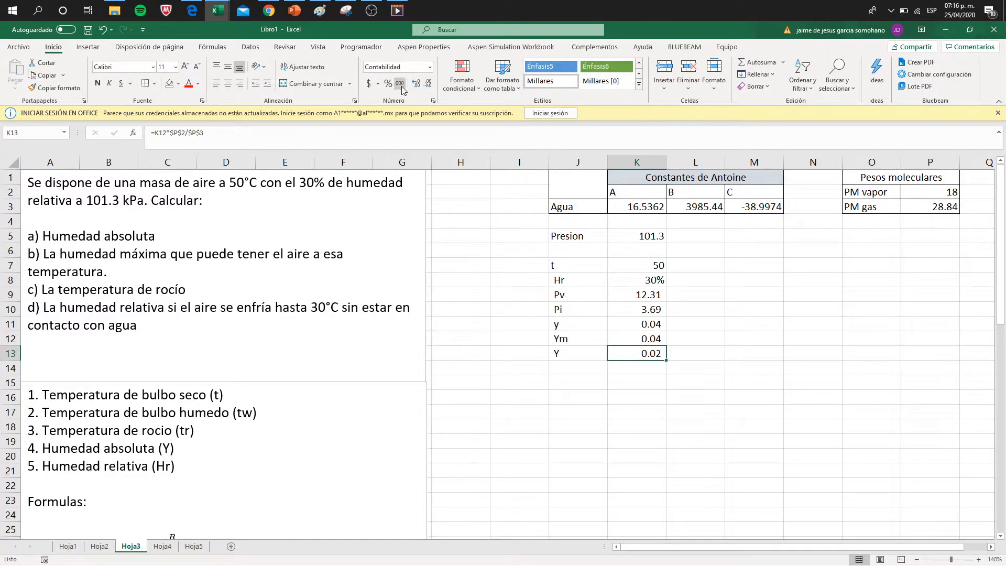
left_click(416, 84)
left_click(416, 85)
left_click(416, 86)
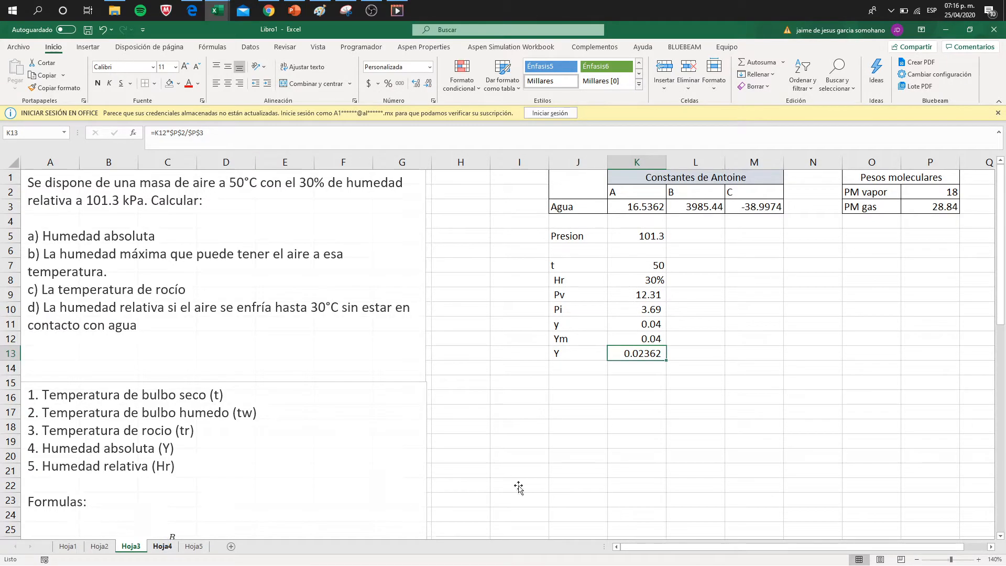
- Examine the psychrometric chart on Hoja4 at 50° and the 0.30 curve to read the absolute humidity
left_click(162, 546)
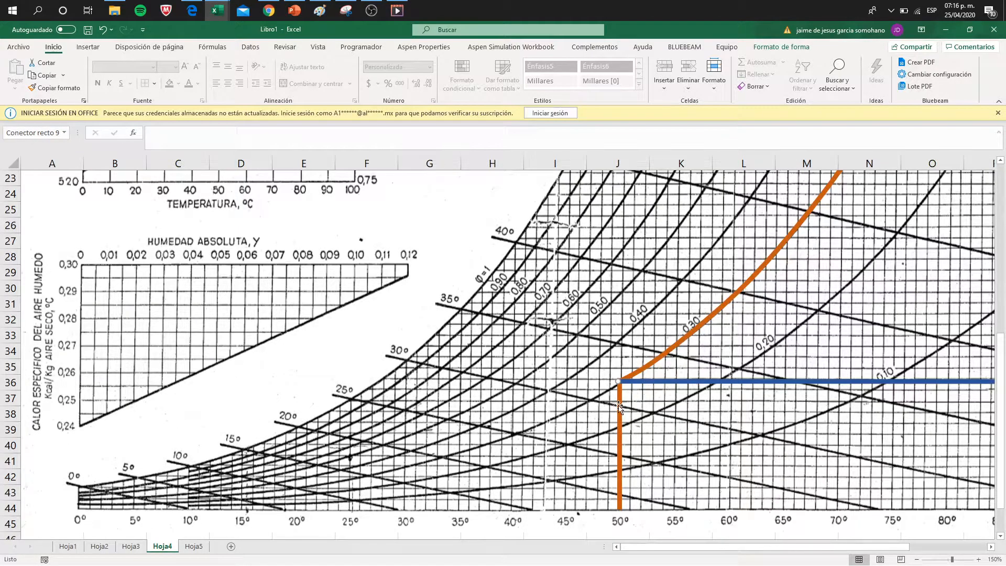
left_click(619, 417)
left_click(619, 428)
left_click_drag(617, 546, 677, 546)
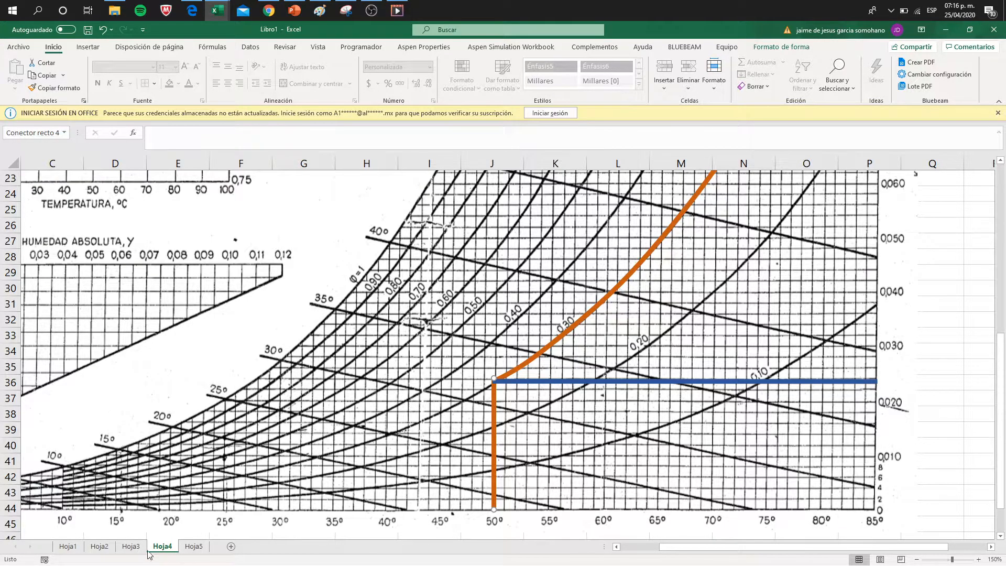
- Highlight the absolute humidity row J13:K13 on Hoja3 with a yellow fill
left_click(130, 545)
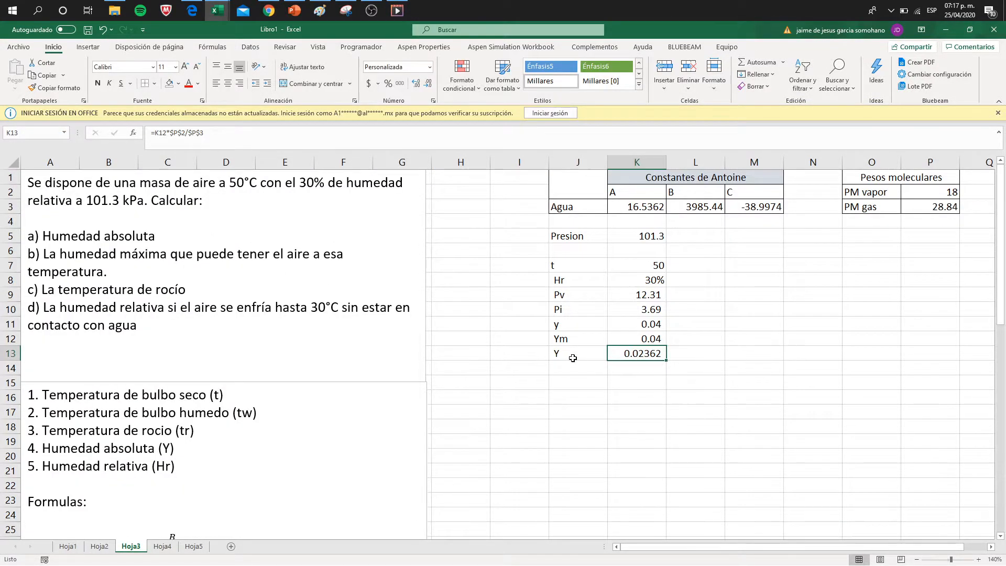
left_click_drag(572, 358, 623, 354)
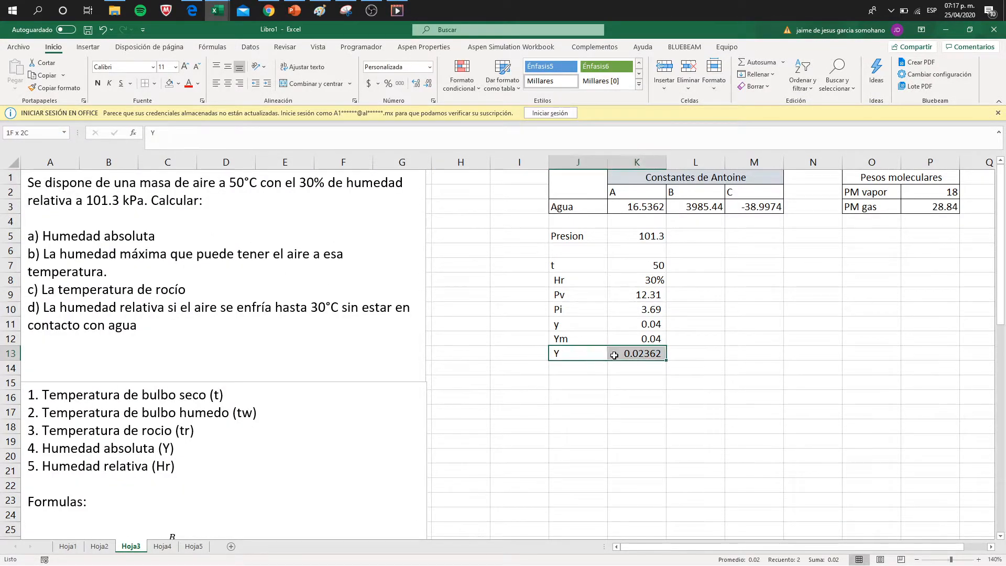
left_click(178, 83)
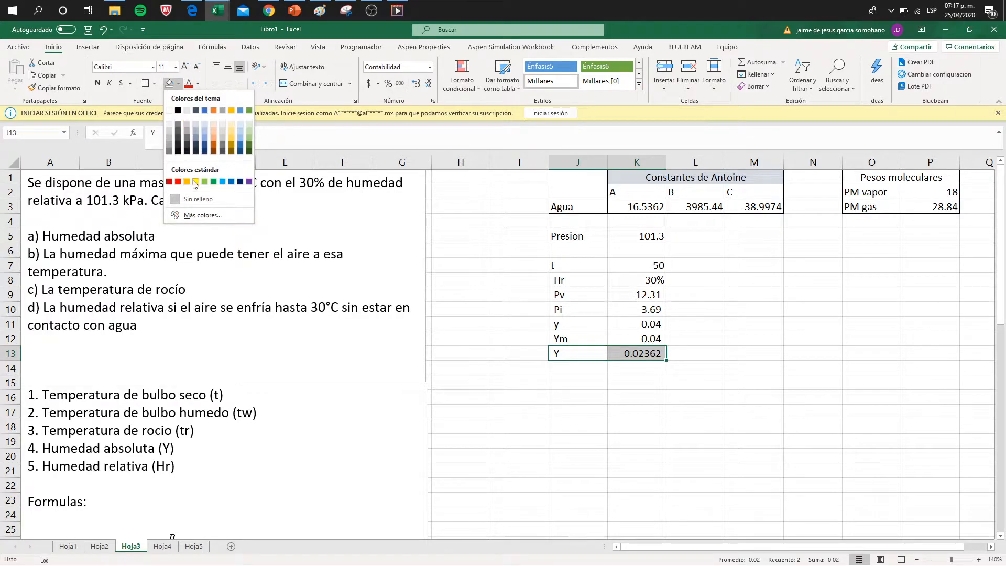
left_click(195, 182)
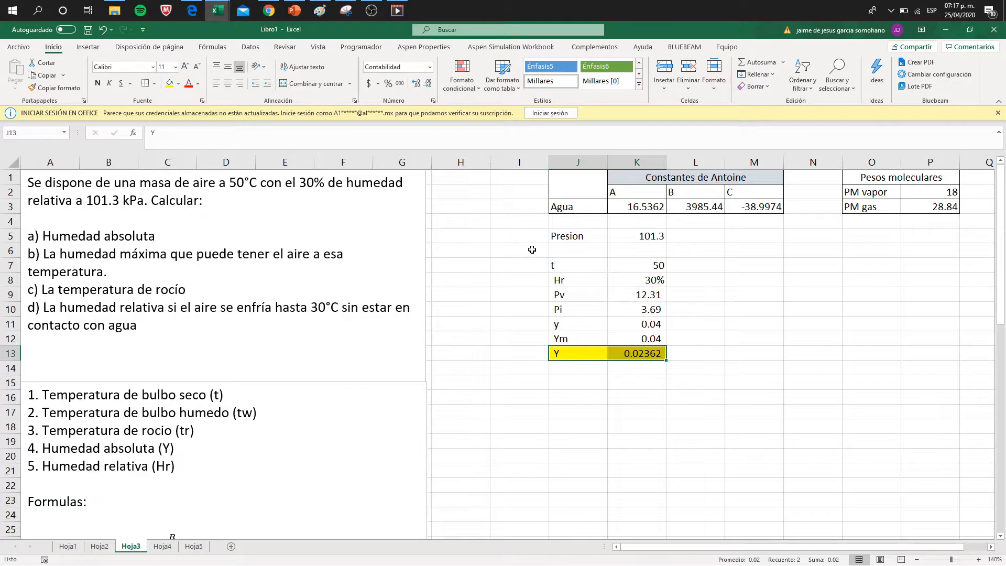
left_click(515, 253)
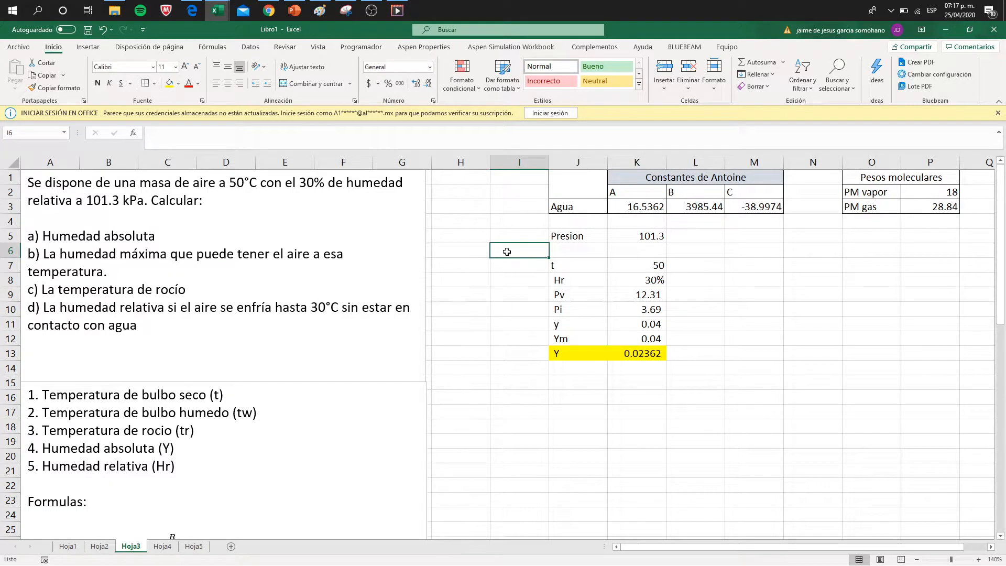
- Extend the orange vertical line at 50° on the Hoja4 chart up to the saturation curve
left_click(163, 546)
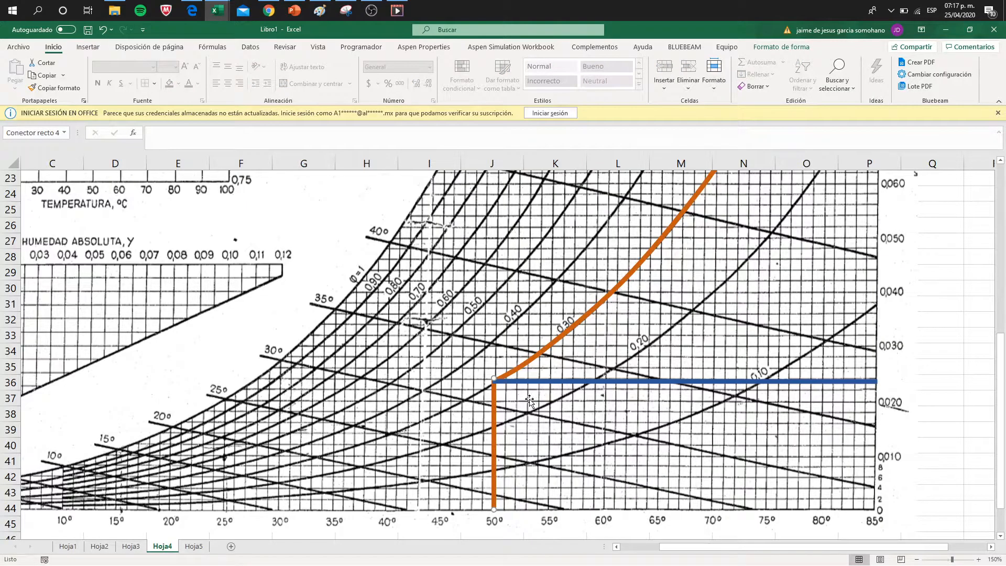
scroll(498, 445, "up", 1)
scroll(498, 446, "down", 1)
scroll(487, 492, "up", 2)
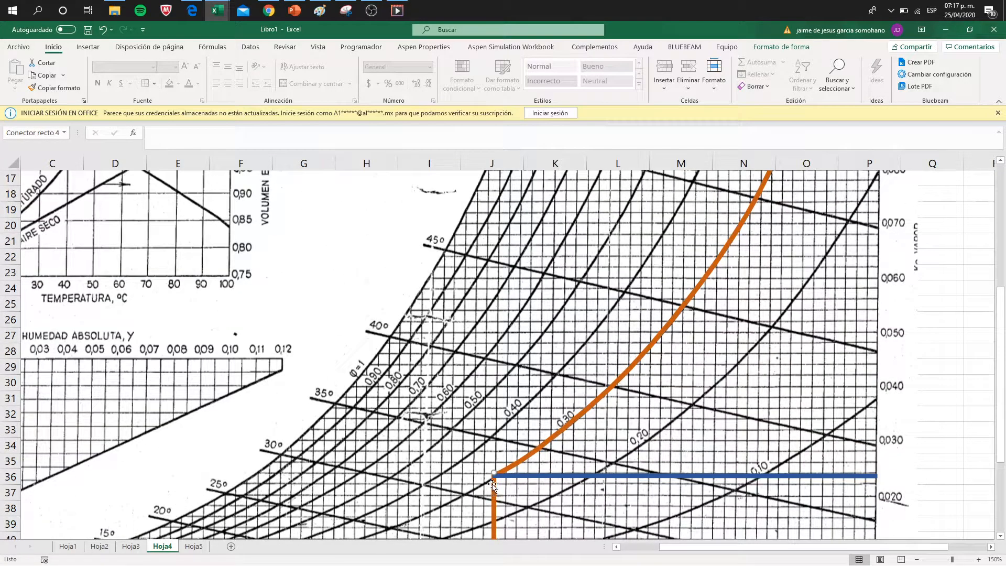
left_click_drag(494, 474, 497, 302)
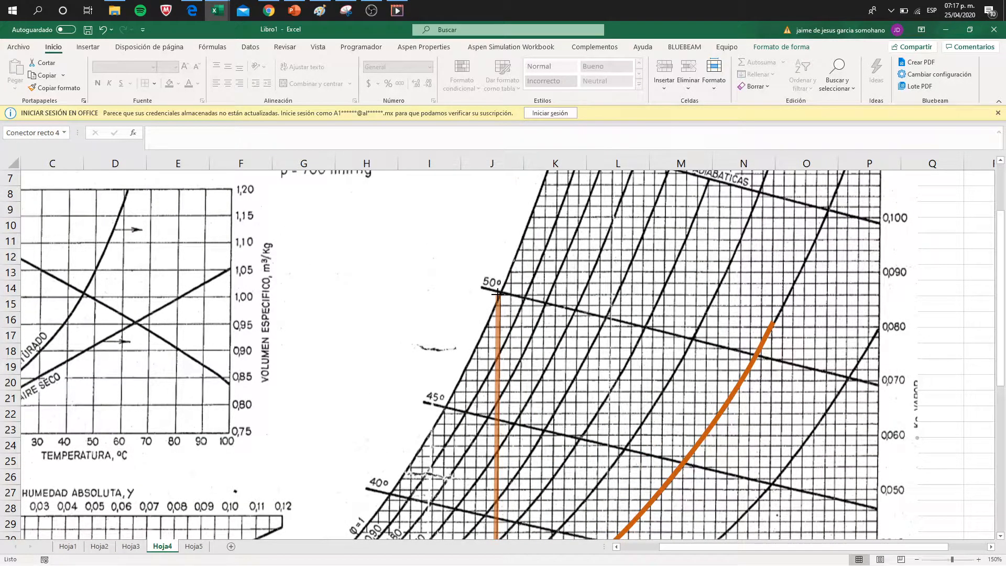
left_click_drag(497, 294, 497, 295)
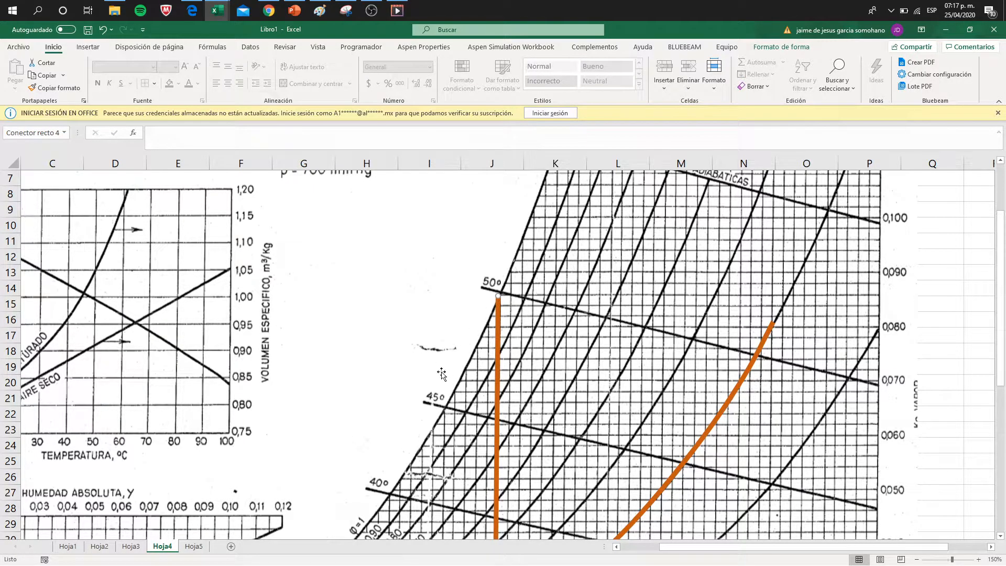
left_click_drag(498, 300, 502, 294)
- Copy the calculation block J7:K13 on Hoja3 to a second block starting at M7
left_click(131, 546)
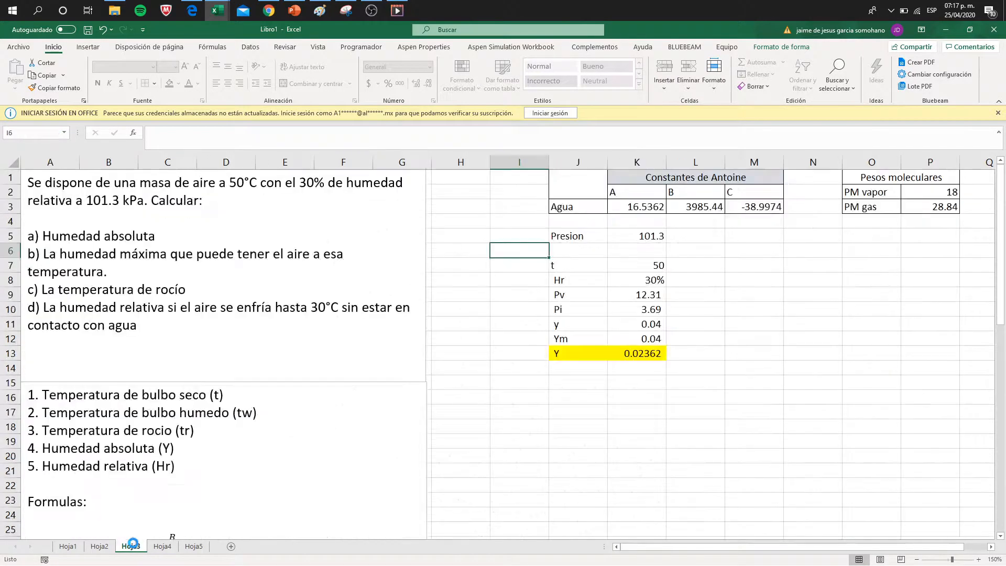
left_click_drag(588, 265, 649, 356)
key("ctrl+c")
left_click(745, 270)
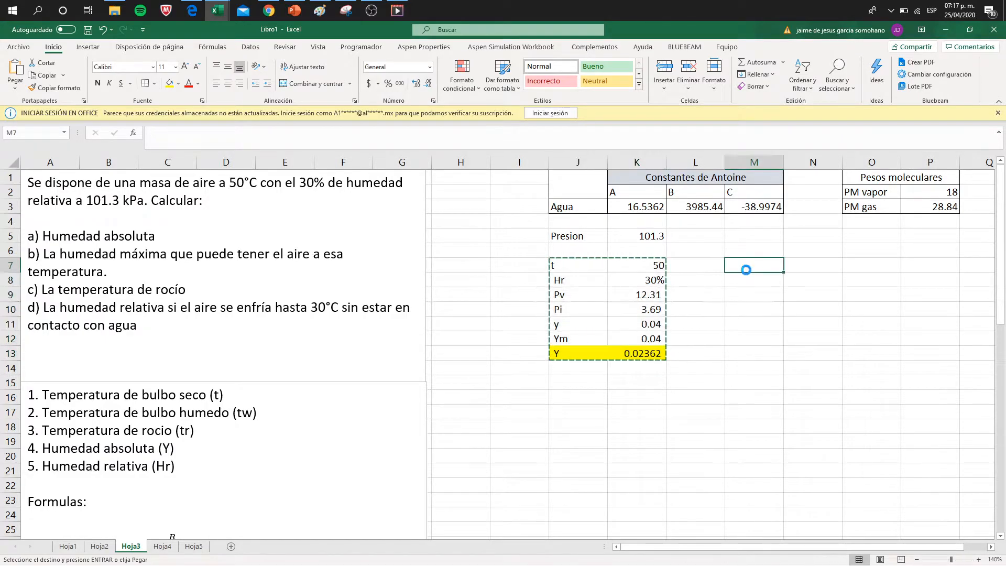
key("ctrl+v")
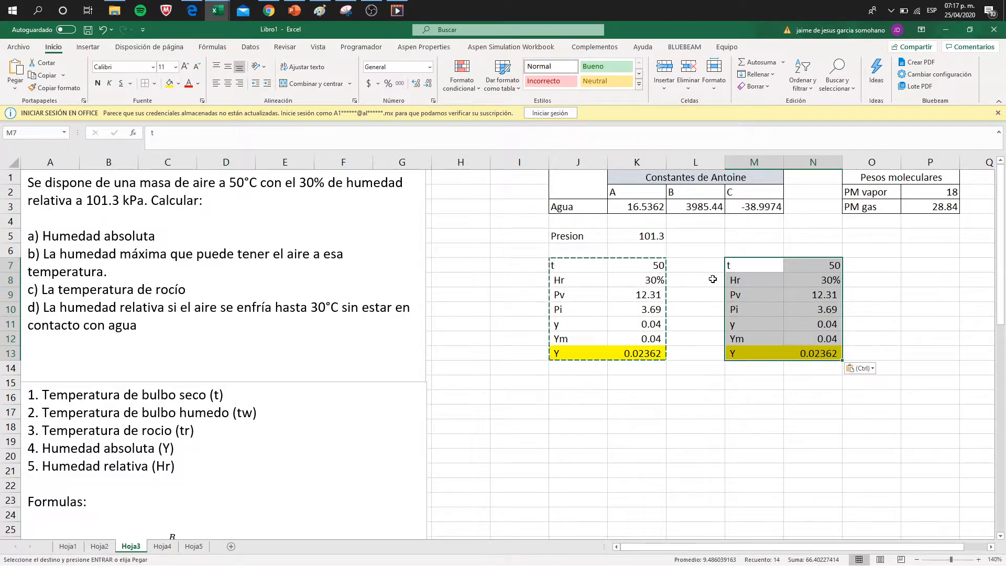
- Set the relative humidity in N8 of the copied block to 100%
left_click(818, 281)
key("Left")
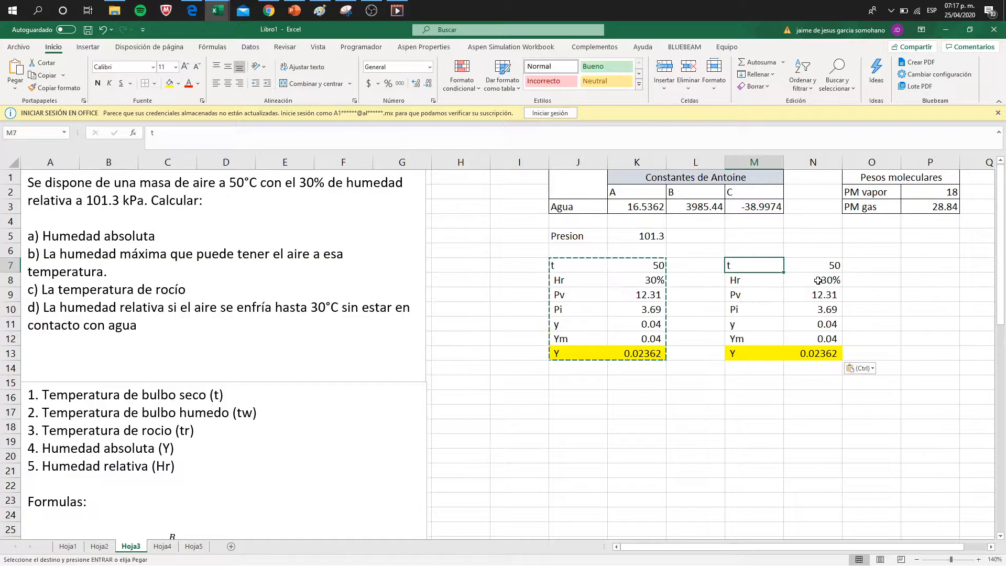
left_click(817, 281)
key("Left")
left_click(818, 281)
key("Escape")
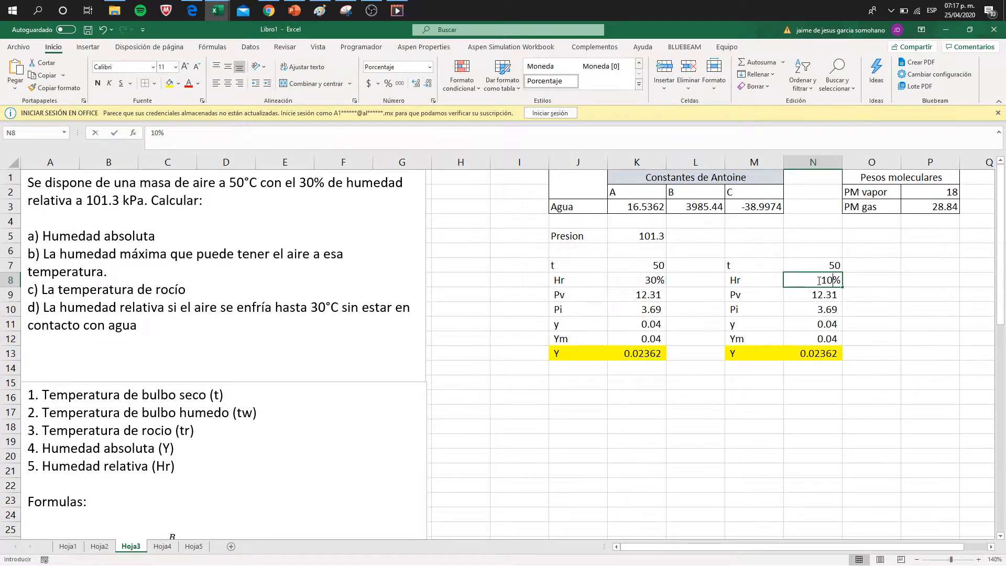
type("100")
key("Return")
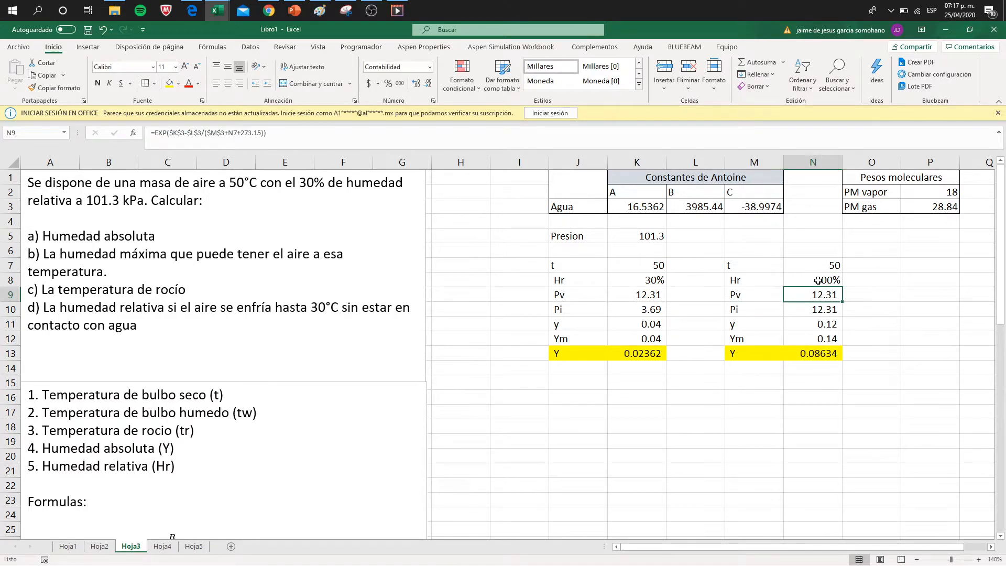
- Review the recalculated values in M9:N13 and compare the maximum absolute humidity with the chart on Hoja4
key("shift+Right")
key("shift+Down")
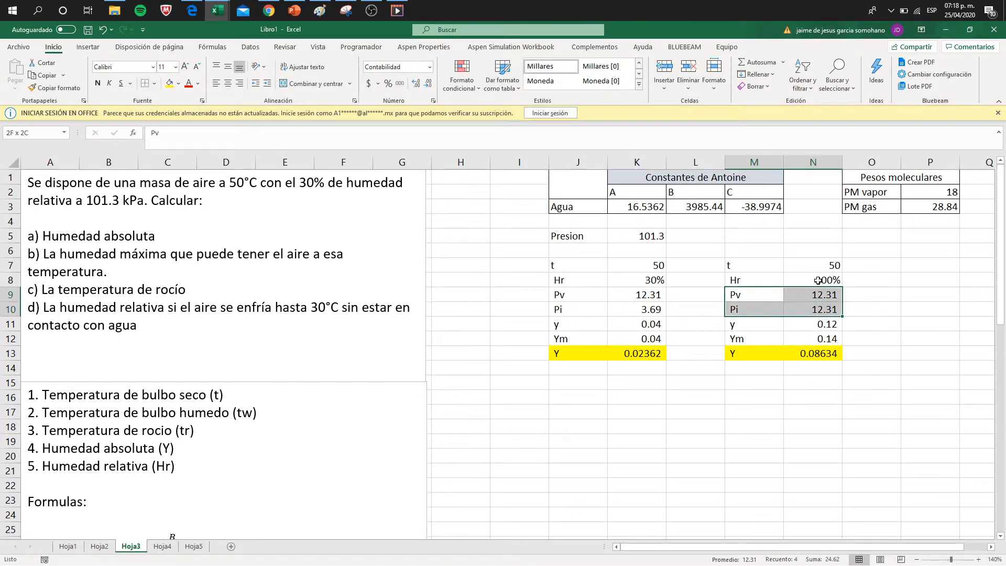
key("shift+Down")
key("shift+Down")
key("Down")
key("Down")
key("Down")
key("Down")
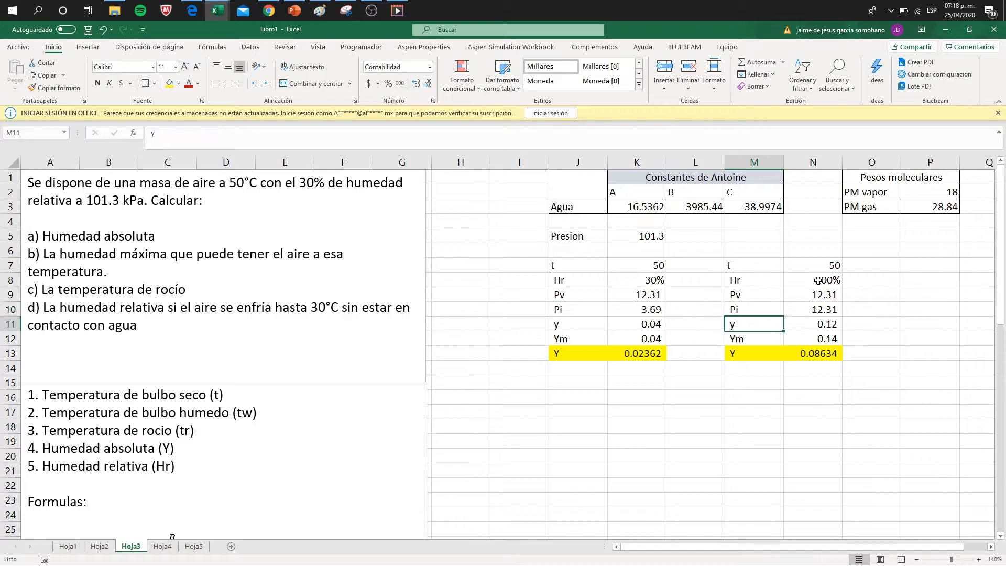
key("shift+Right")
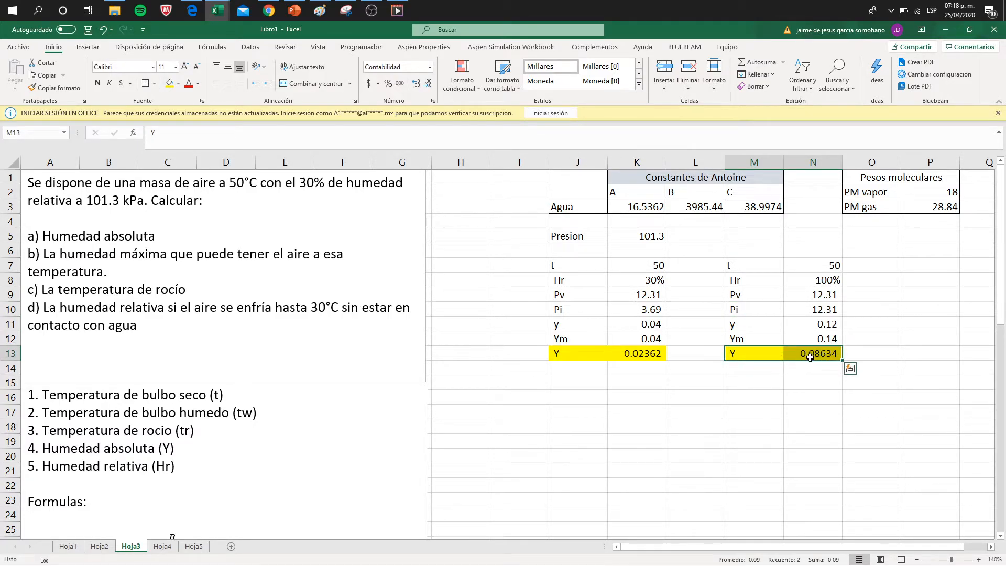
left_click(170, 548)
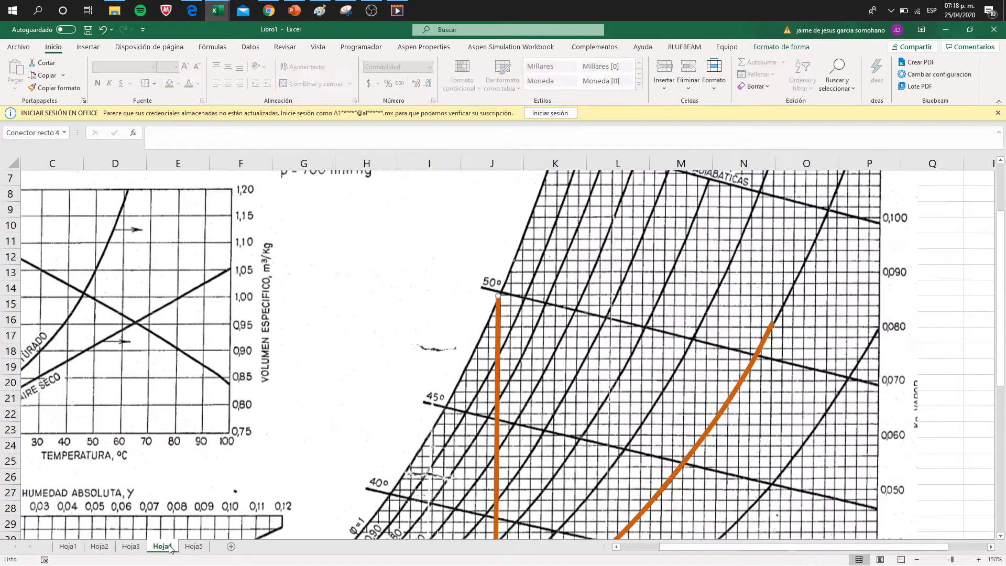
left_click(131, 547)
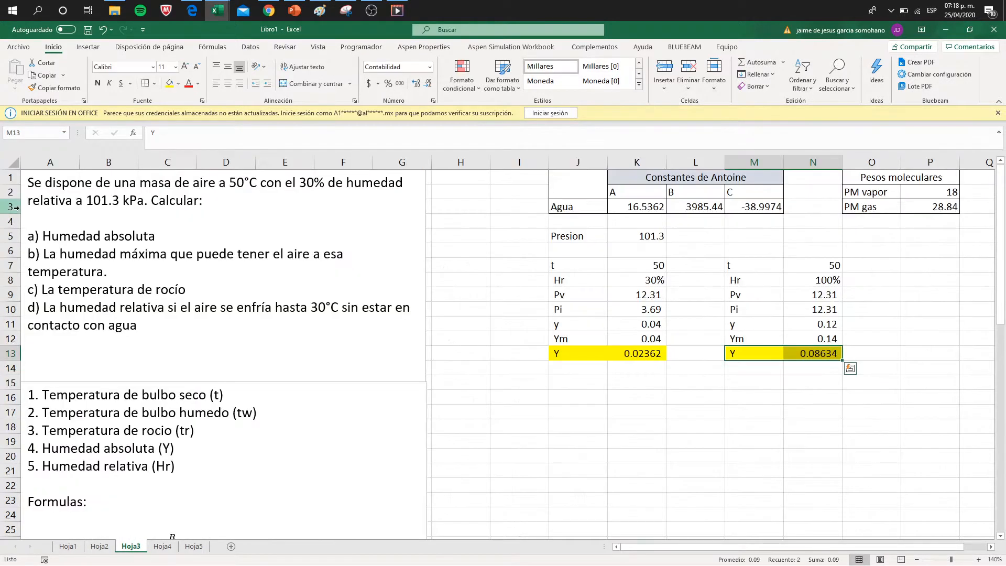
- Shorten the orange vertical line on the Hoja4 chart back to the 0.30 curve at 50°
left_click_drag(38, 293, 137, 291)
left_click(600, 382)
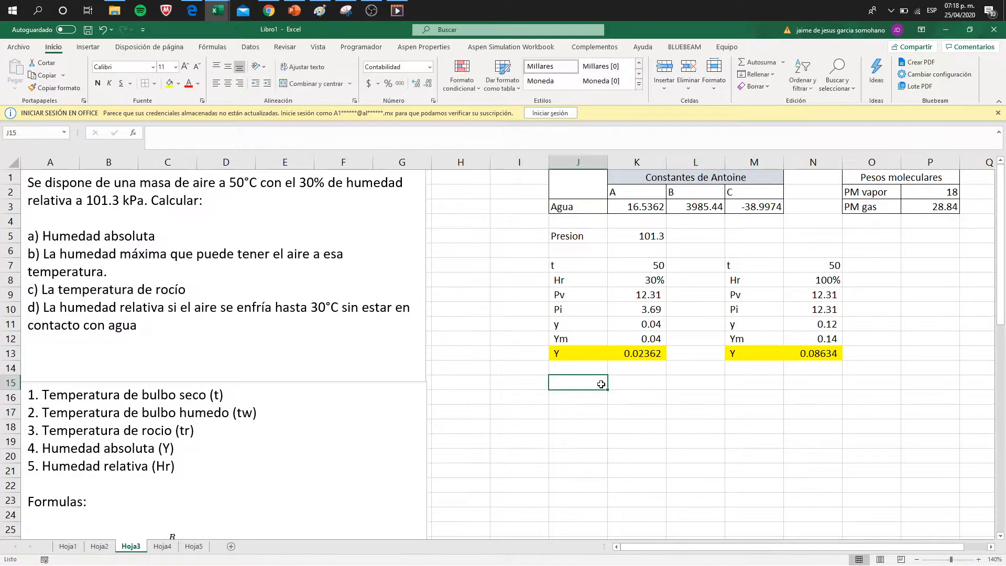
left_click(163, 546)
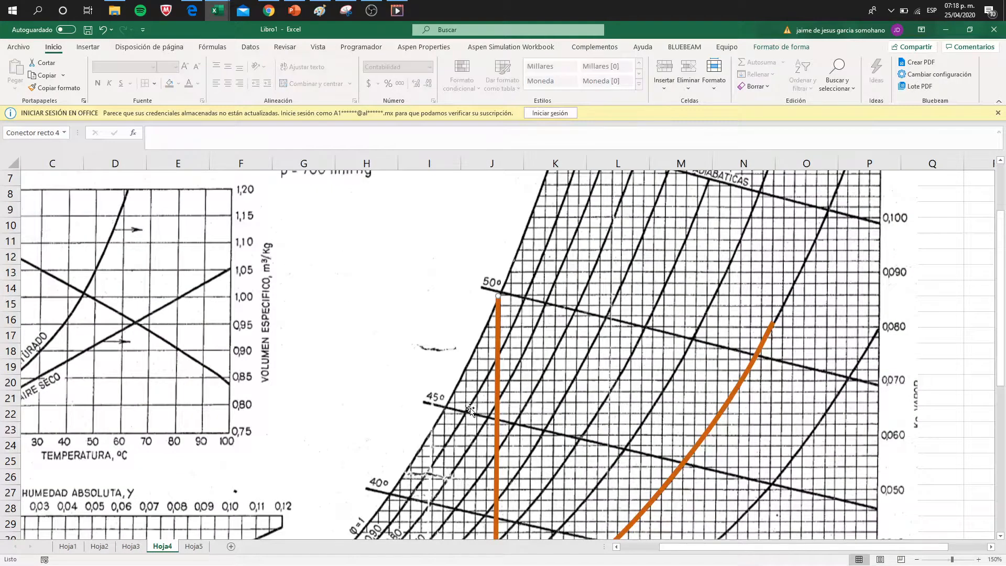
left_click_drag(497, 296, 494, 428)
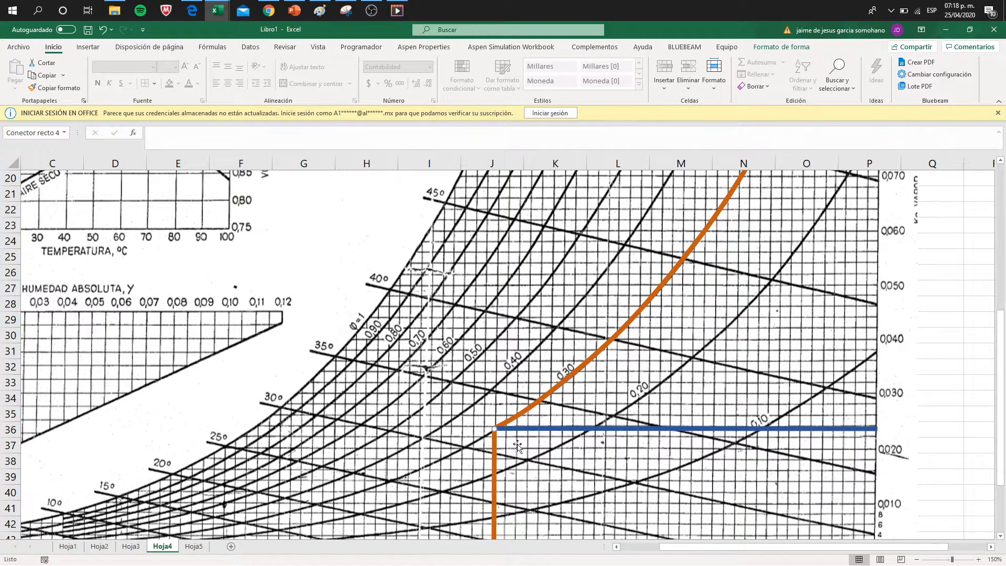
scroll(519, 437, "down", 1)
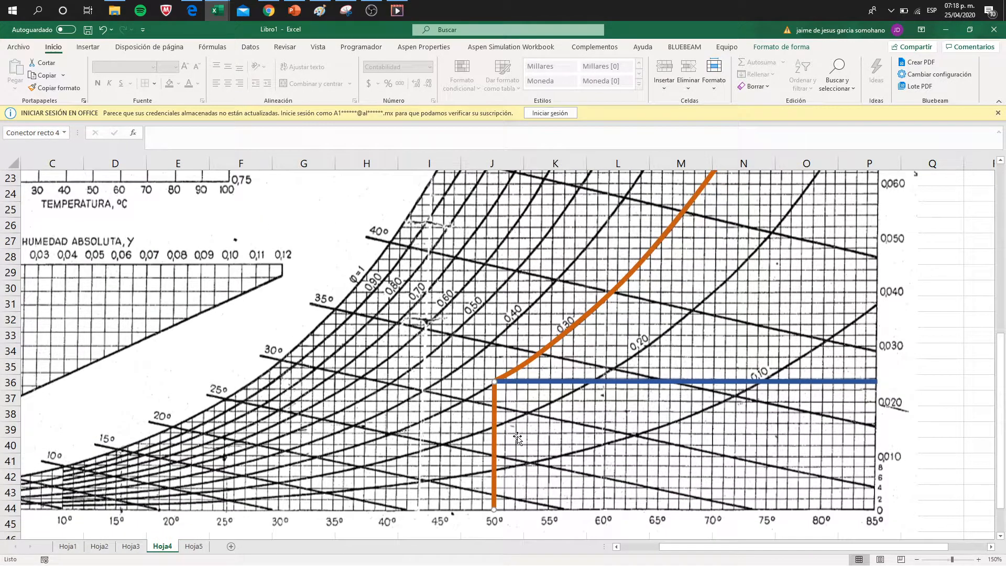
- Extend the blue horizontal line on the chart from the 50° point to the saturation curve to locate the dew point
left_click(506, 383)
left_click_drag(492, 379, 256, 379)
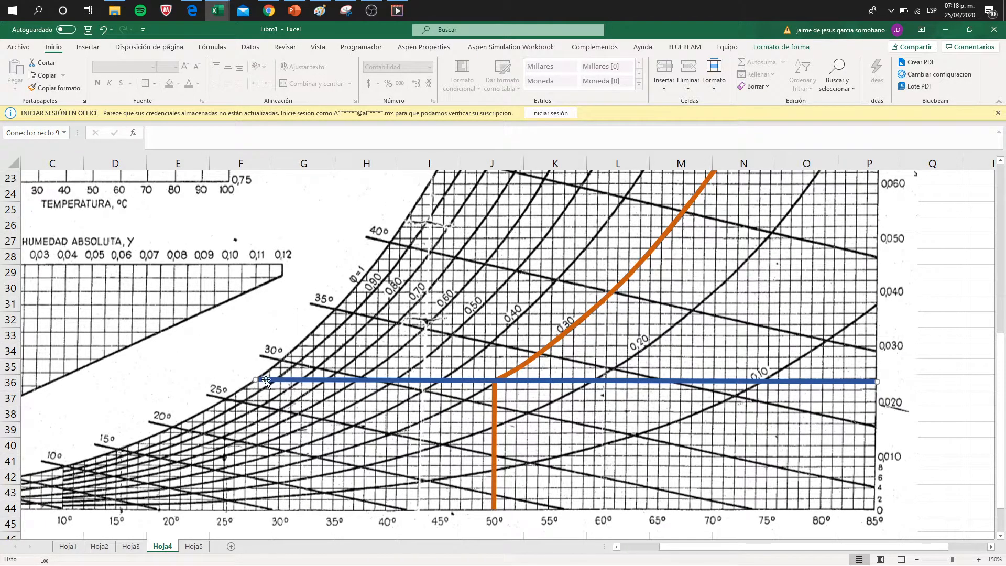
left_click(297, 339)
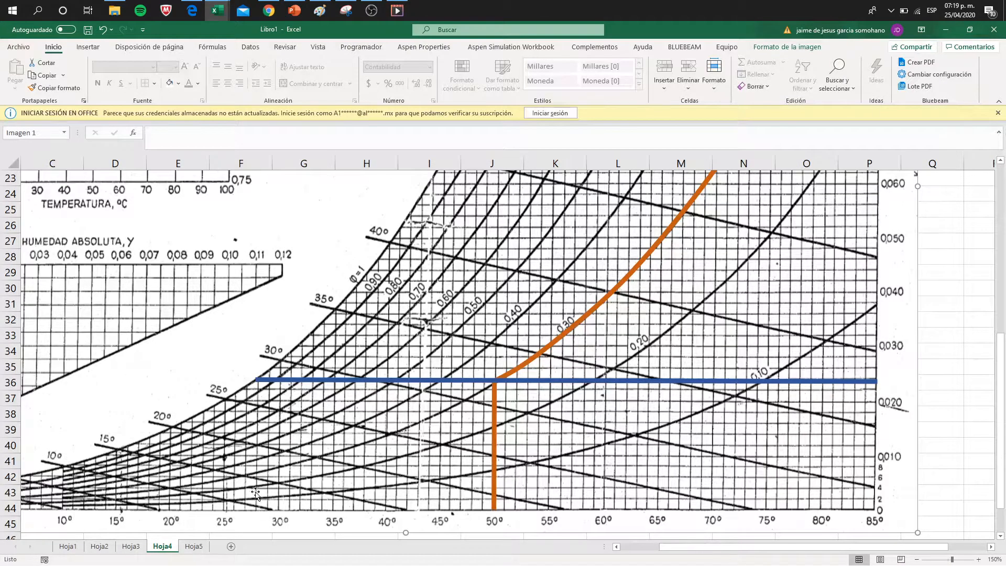
- On Hoja3, copy the absolute humidity label and result in J13:K13 and paste them as values only into J15:K15
left_click(131, 546)
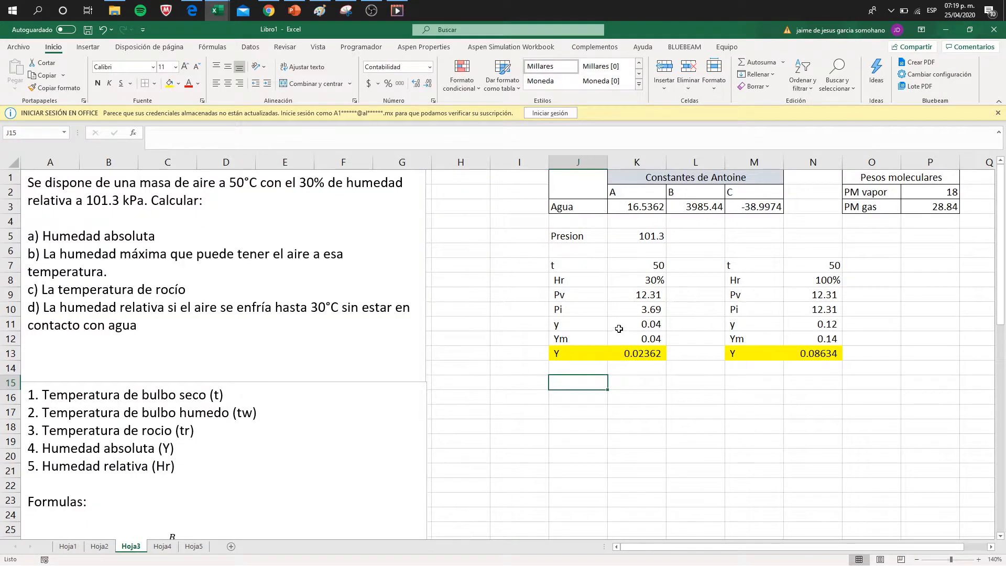
left_click_drag(568, 348, 618, 354)
left_click_drag(585, 266, 622, 354)
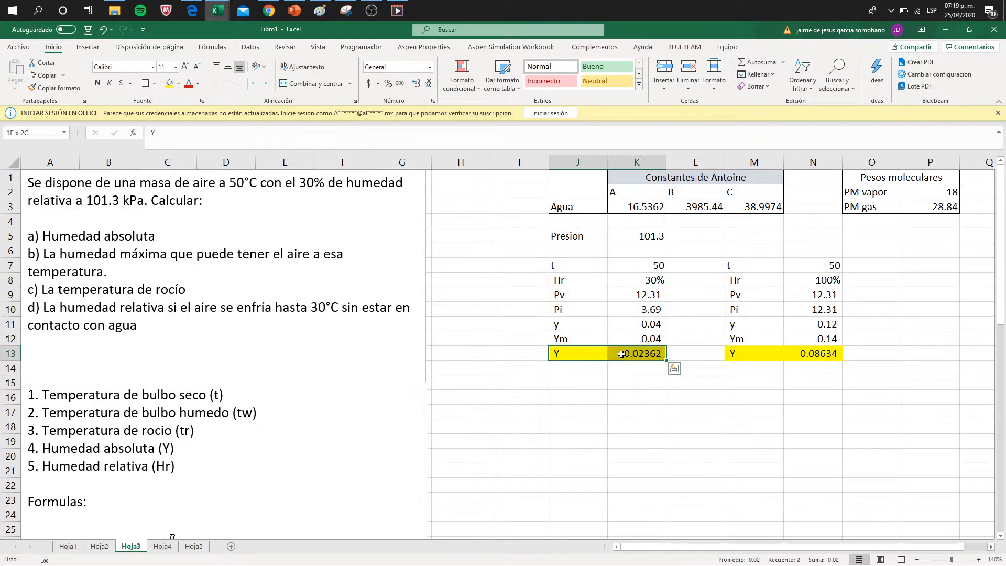
left_click(649, 263)
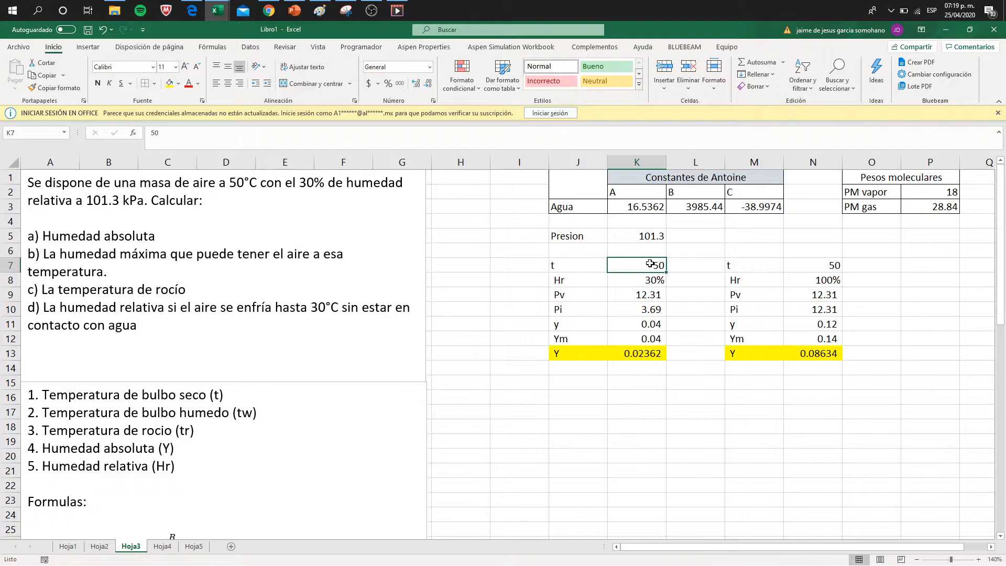
left_click_drag(598, 360, 628, 354)
left_click_drag(575, 264, 628, 265)
left_click_drag(572, 352, 617, 350)
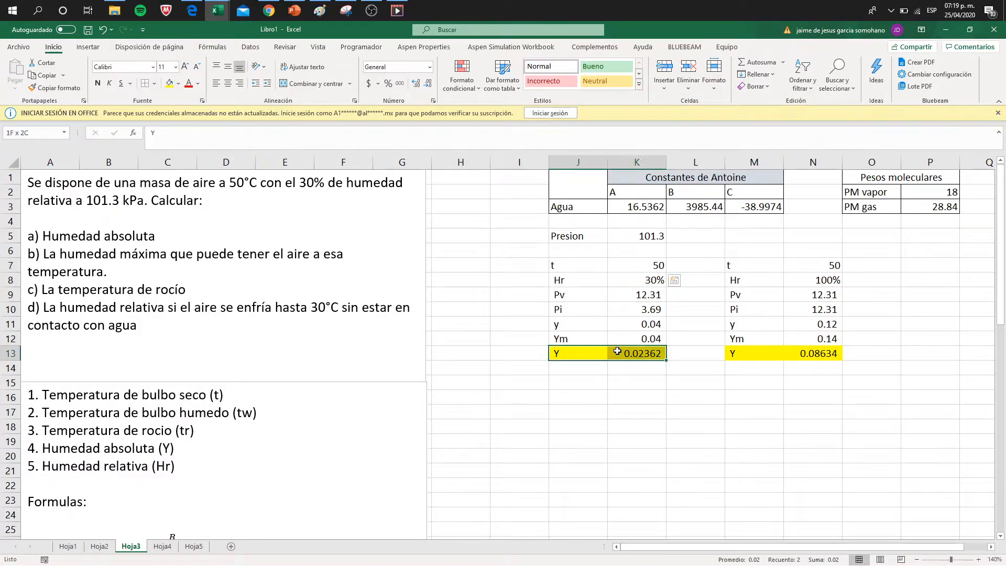
key("ctrl+c")
key("Down")
key("Down")
key("ctrl+v")
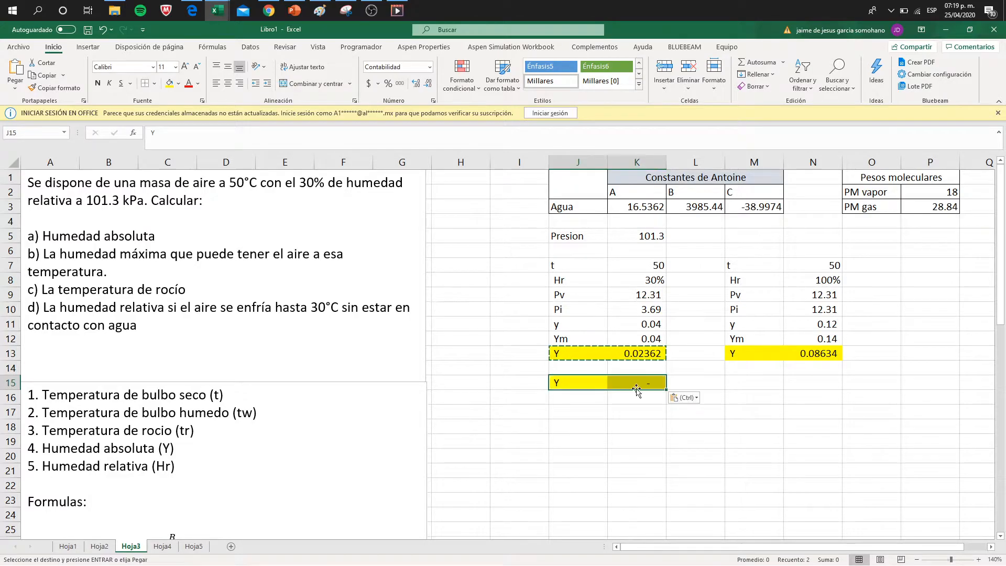
left_click(682, 397)
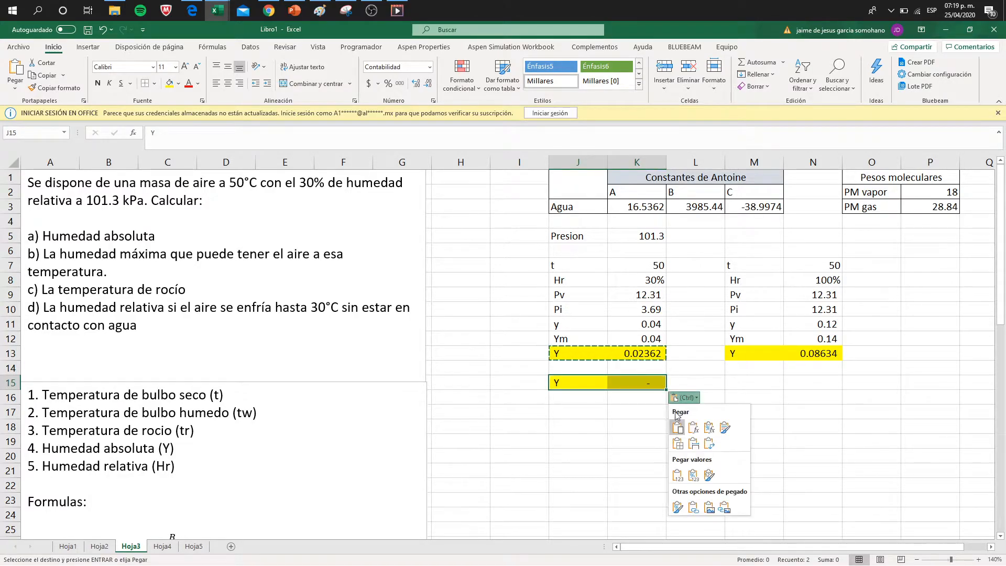
left_click(677, 475)
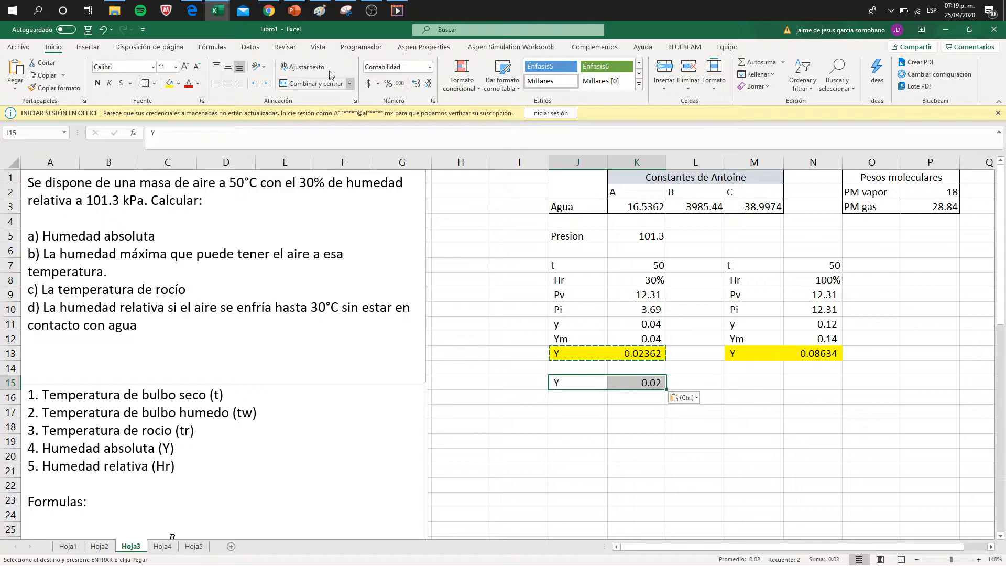
- Increase the pasted absolute humidity in K15 to five decimal places
left_click(417, 83)
left_click(417, 83)
left_click(416, 82)
- Set the temperature in K7 to 20 and the relative humidity in K8 to 100%
left_click(641, 276)
key("Down")
key("Down")
key("Down")
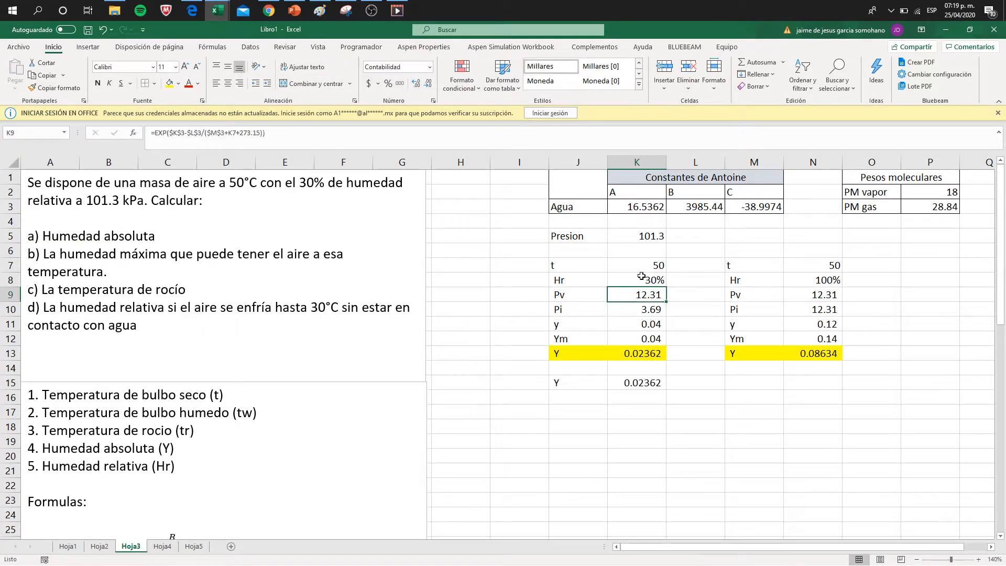
key("Up")
key("Up")
key("Up")
key("Up")
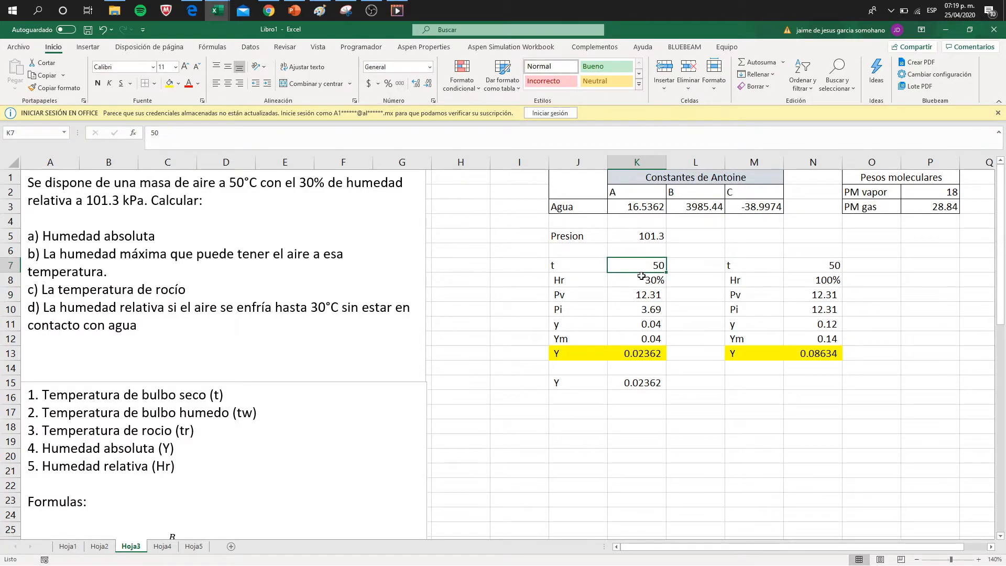
type("20")
key("Return")
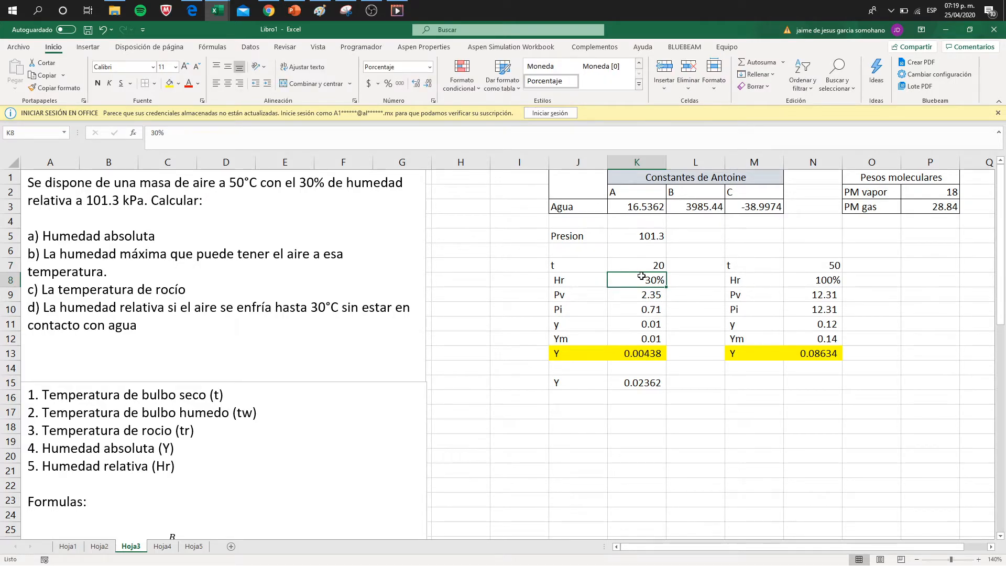
type("100")
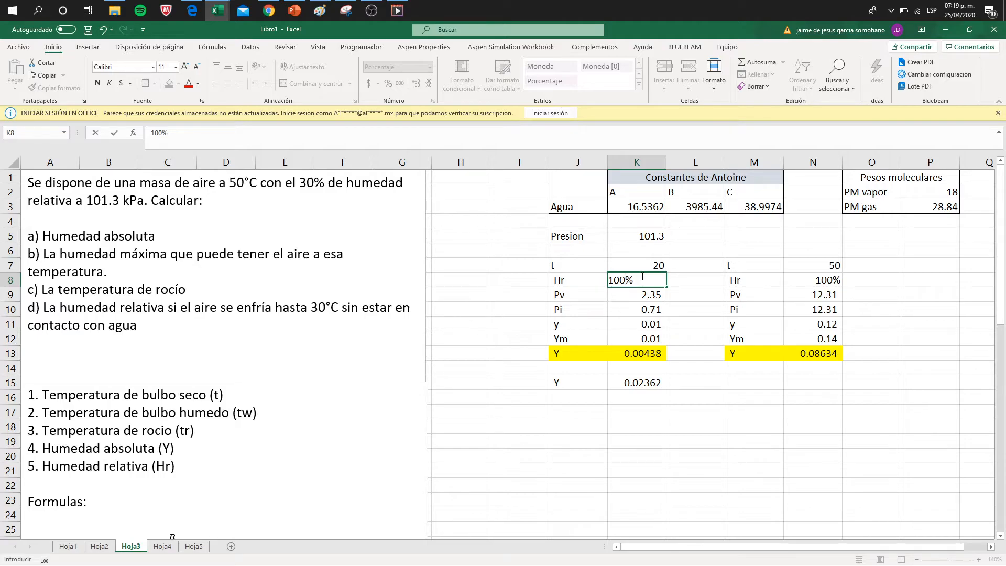
key("Return")
- Find the dew point with Goal Seek, setting K13 to 0.02362 by changing the temperature in K7, and accept the solution
left_click_drag(570, 352, 623, 353)
left_click_drag(582, 385, 644, 384)
left_click(639, 356)
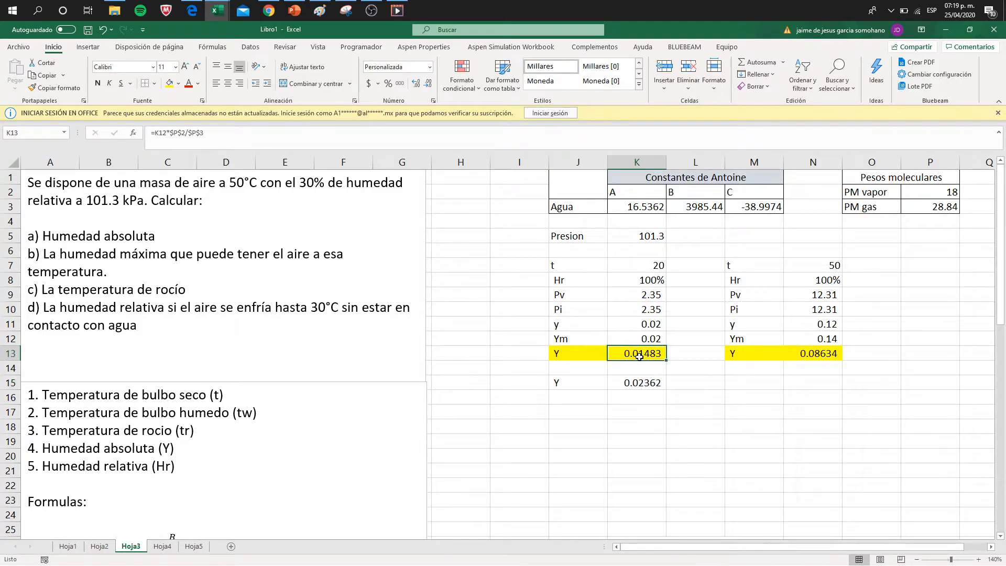
left_click(250, 47)
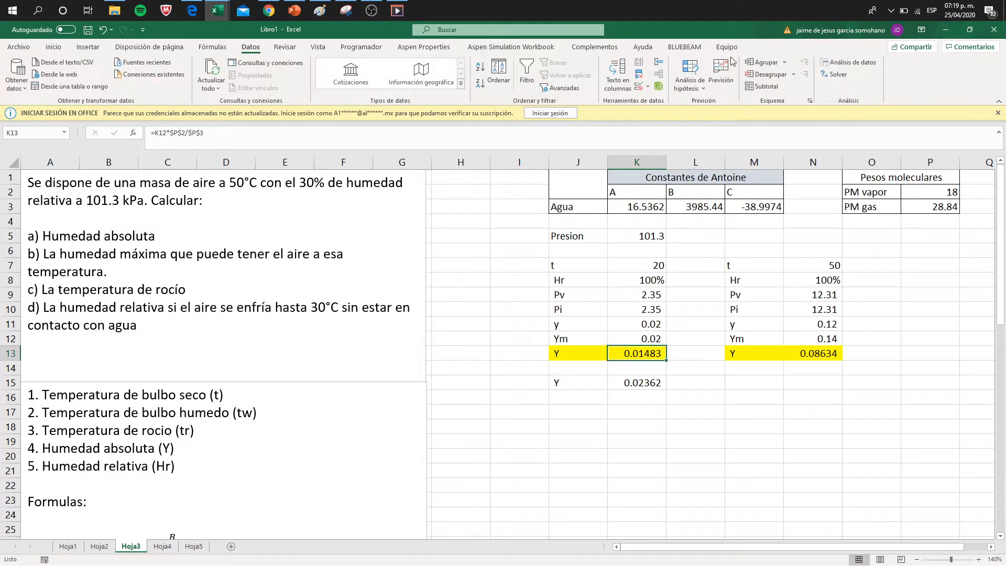
left_click(687, 82)
left_click(709, 120)
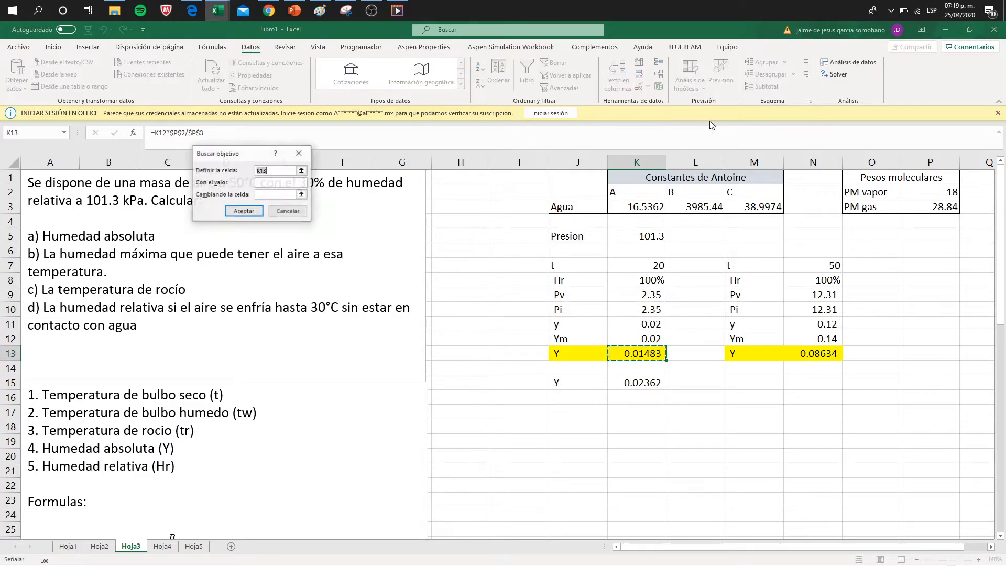
key("F4")
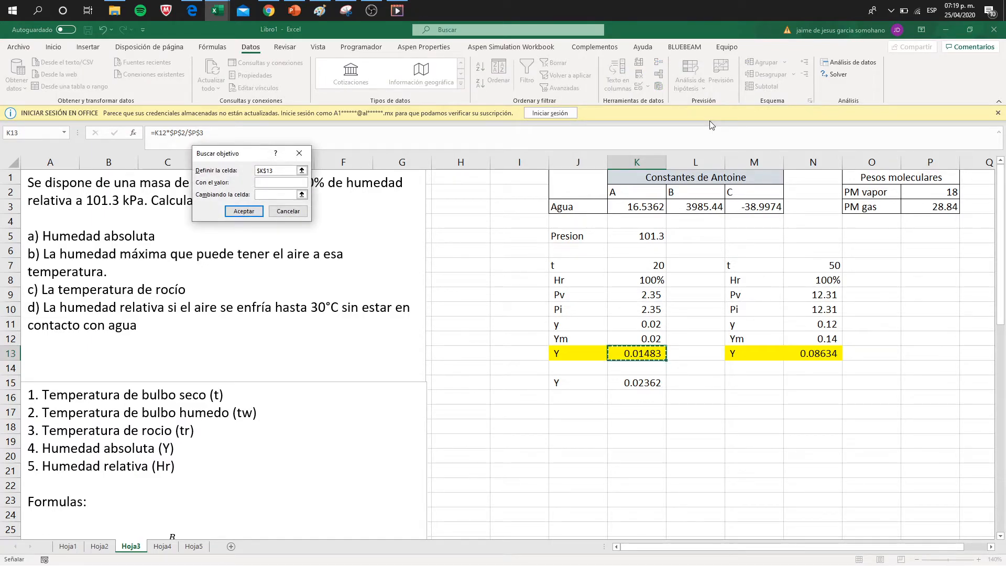
key("Tab")
key("Up")
key("Up")
key("Up")
key("Up")
key("Up")
key("Up")
key("F4")
key("Return")
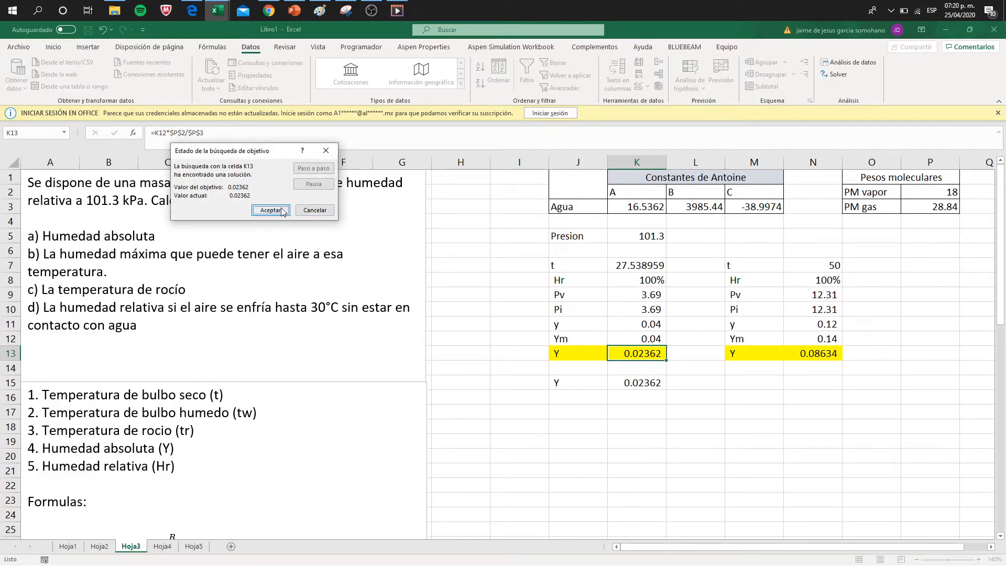
left_click(270, 210)
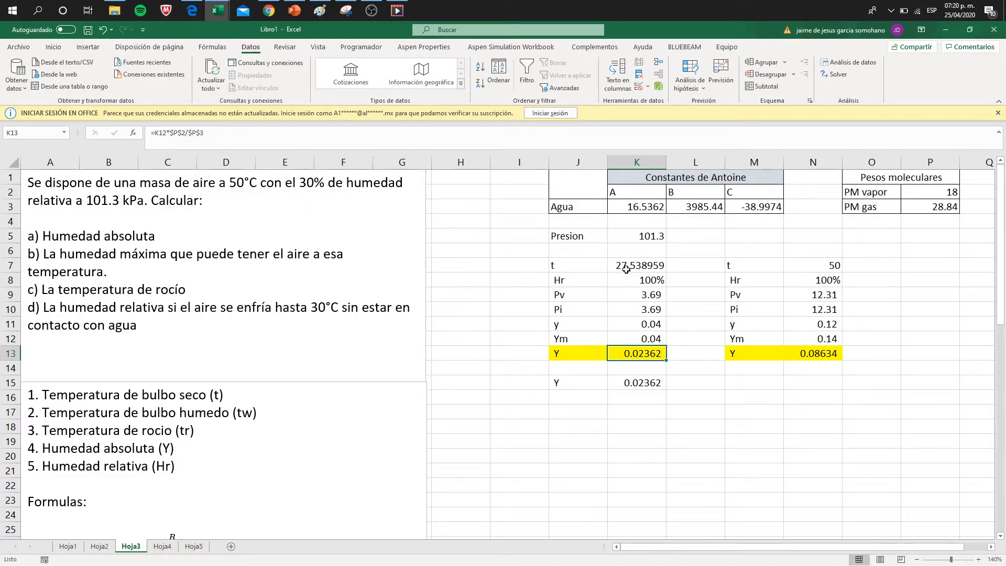
- Compare the calculated dew point with the chart on Hoja4, then read question d of the problem on Hoja3
left_click(162, 546)
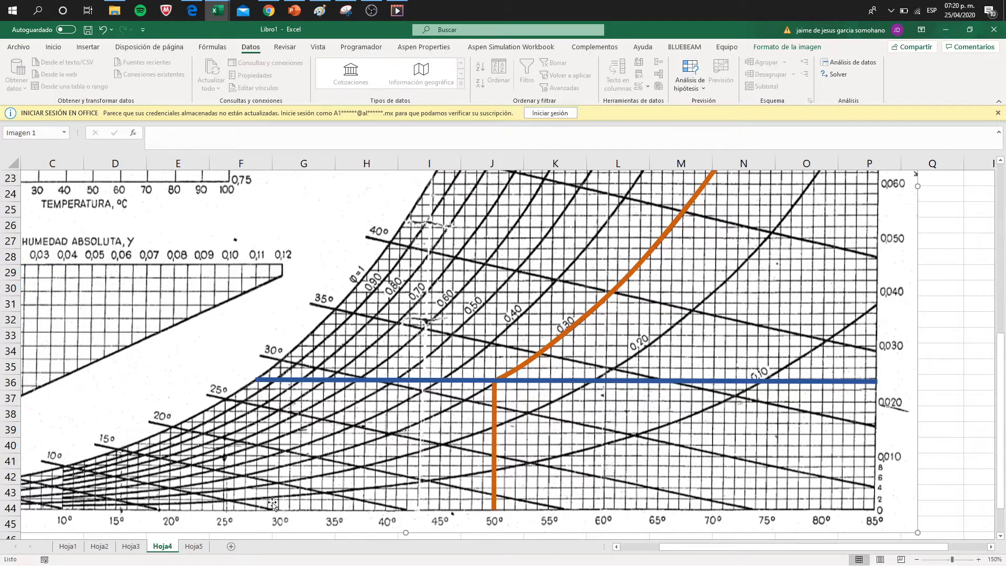
left_click(131, 545)
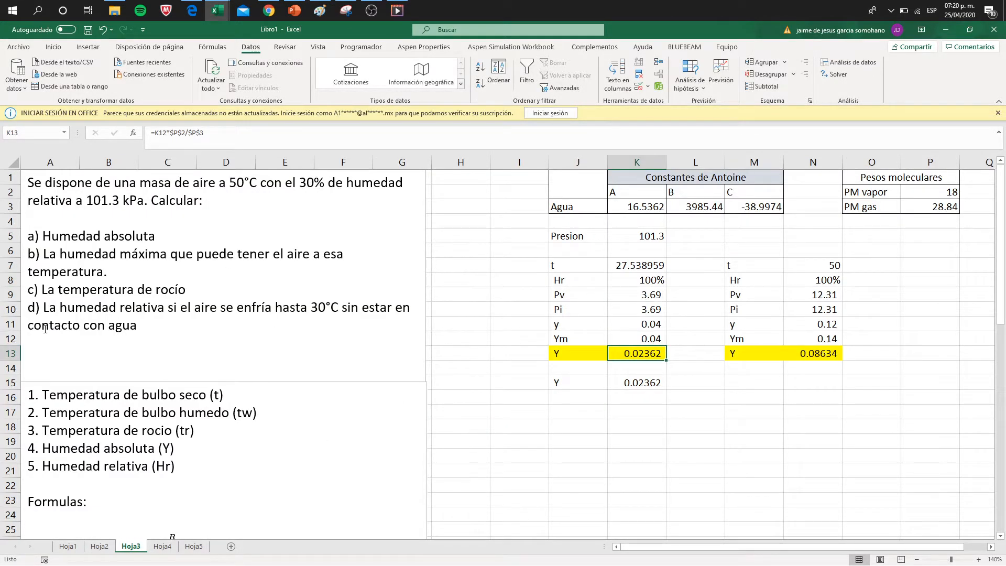
left_click(33, 308)
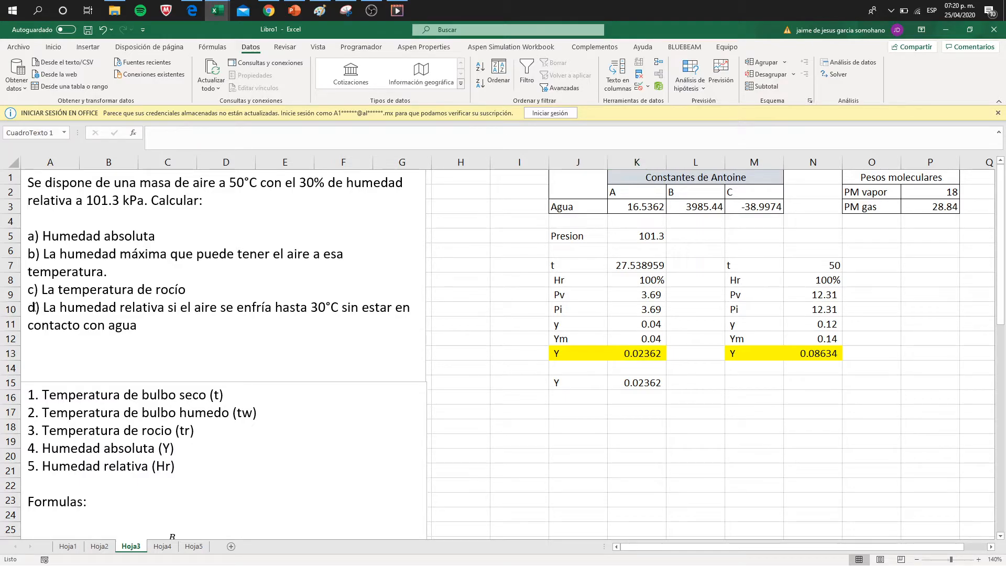
triple_click(110, 313)
left_click(198, 344)
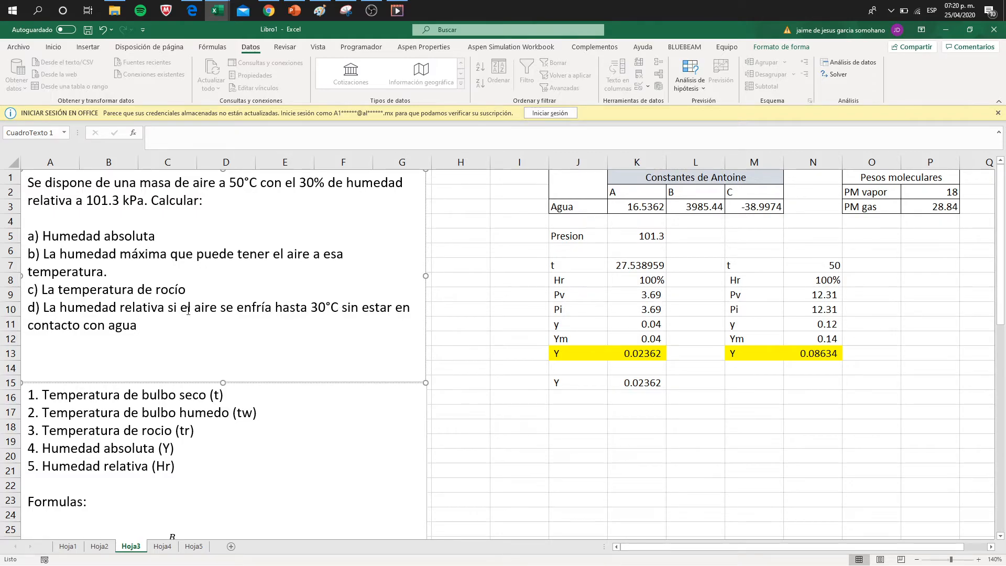
left_click(634, 314)
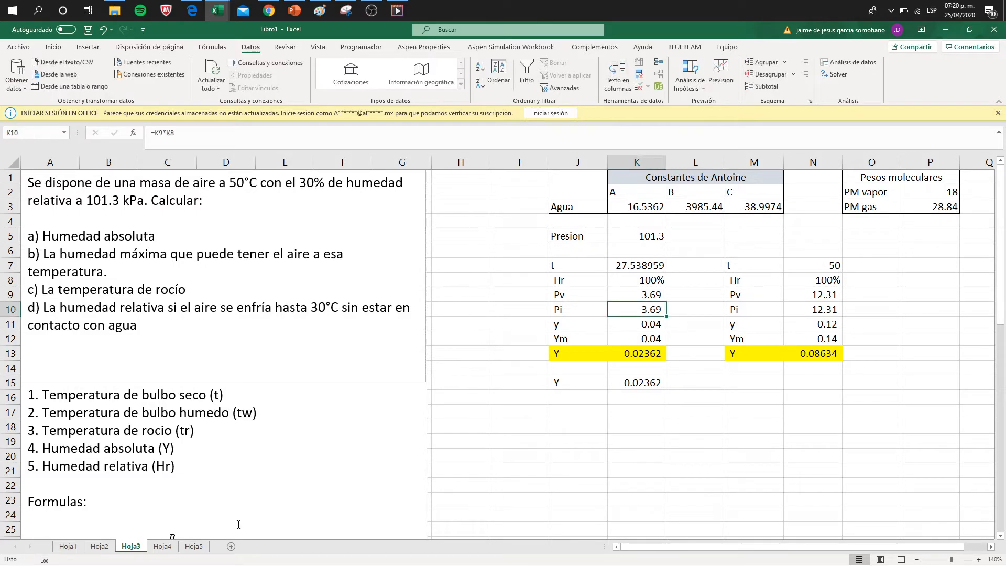
- Shorten the blue horizontal line on the Hoja4 chart so that it ends at about 30°
left_click(164, 546)
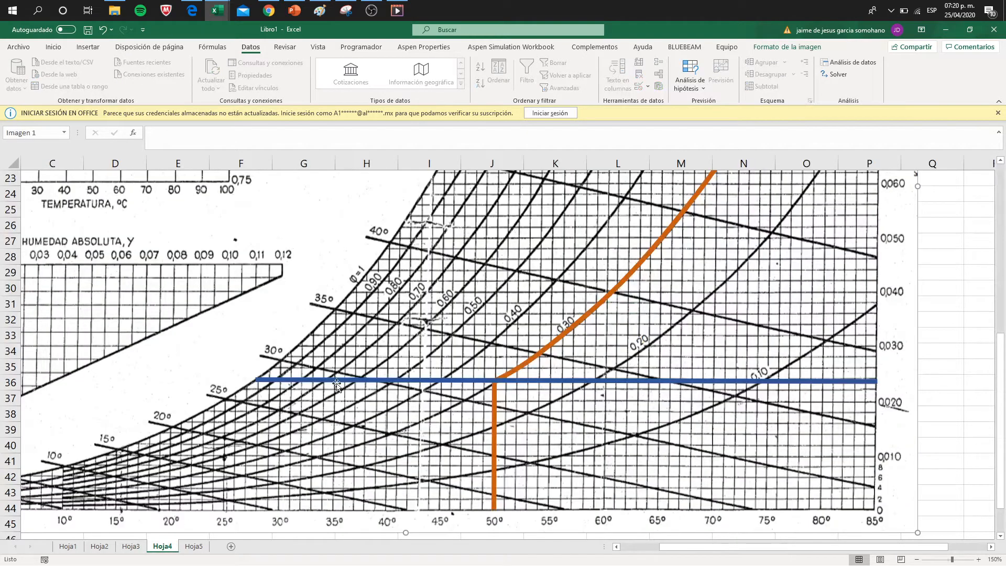
left_click(485, 379)
left_click_drag(256, 380, 281, 379)
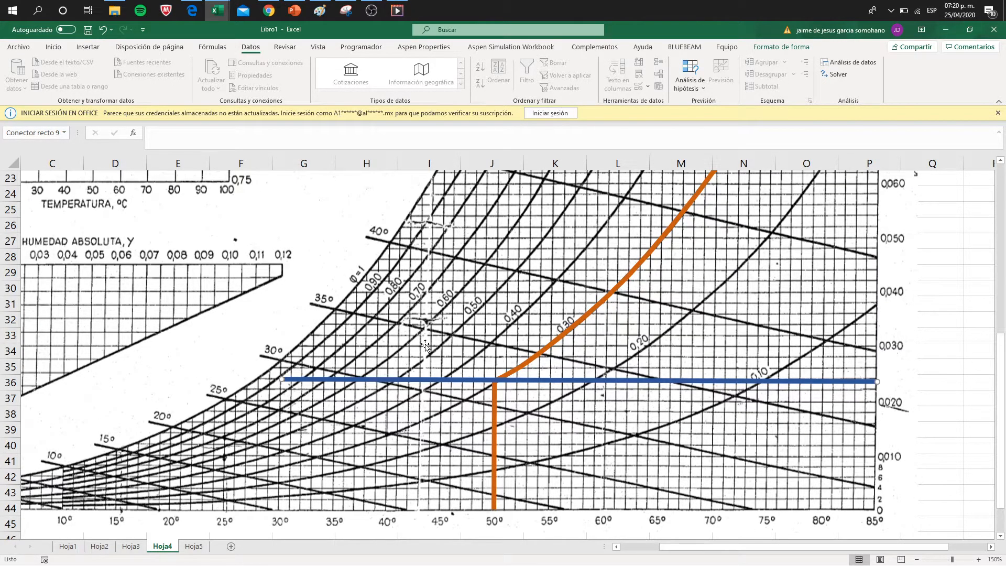
left_click(280, 390)
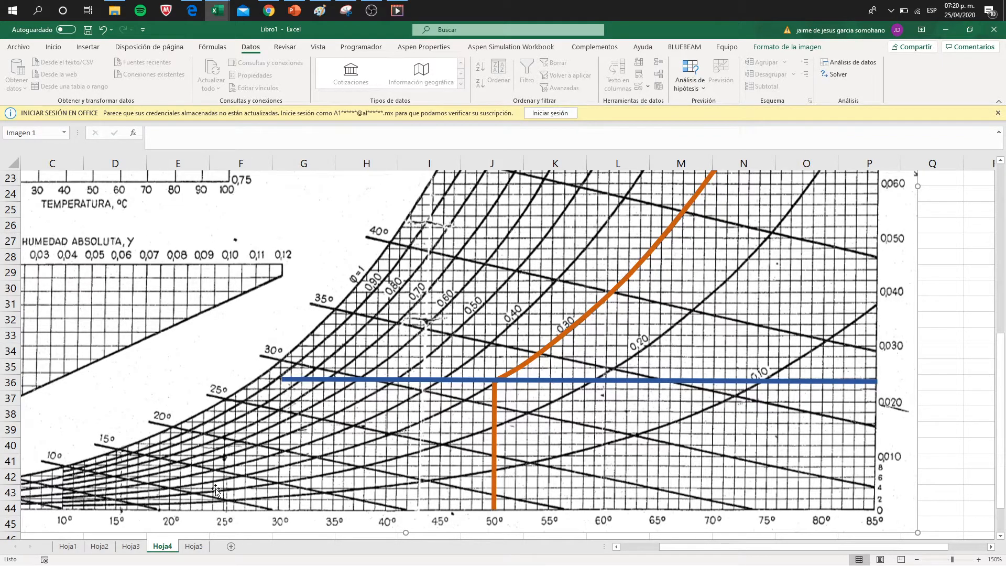
- Set the temperature in K7 on Hoja3 to 30
left_click(131, 546)
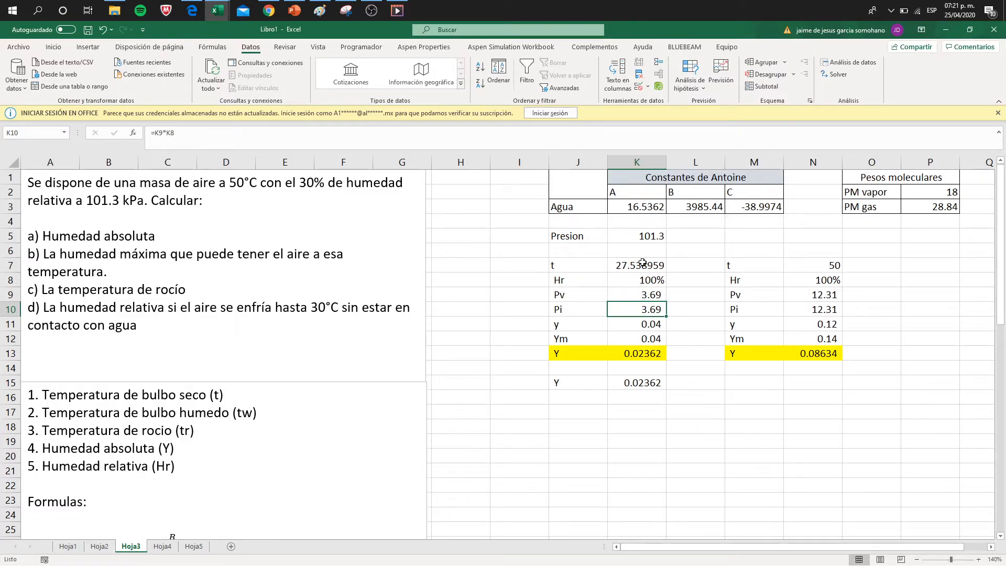
left_click(630, 265)
type("30")
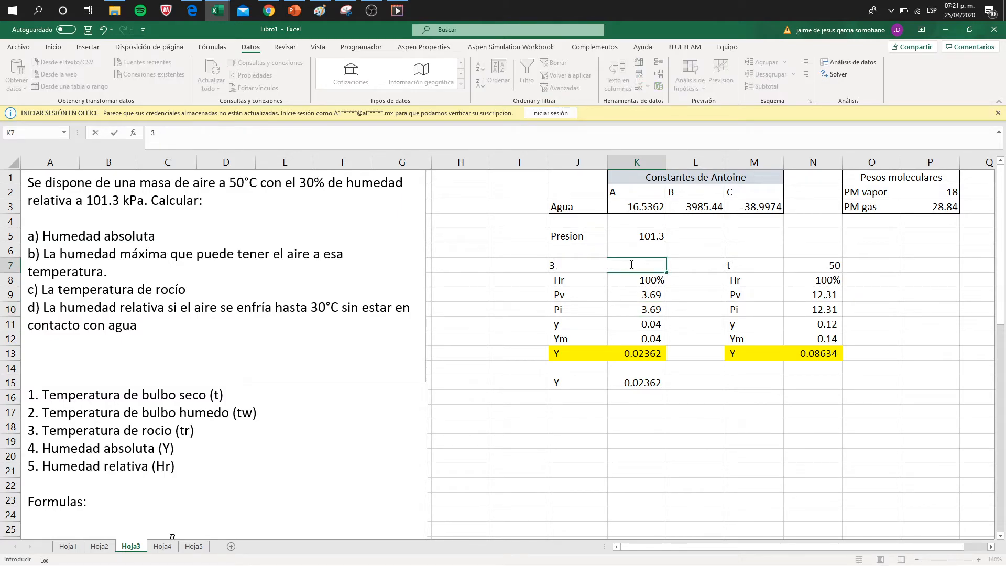
key("Return")
- Compare the recalculated absolute humidity in J13:K13 with the stored value in K15
key("Down")
key("Down")
key("Down")
key("Down")
key("Down")
key("Left")
key("Right")
key("Left")
key("shift+Right")
key("Down")
key("Down")
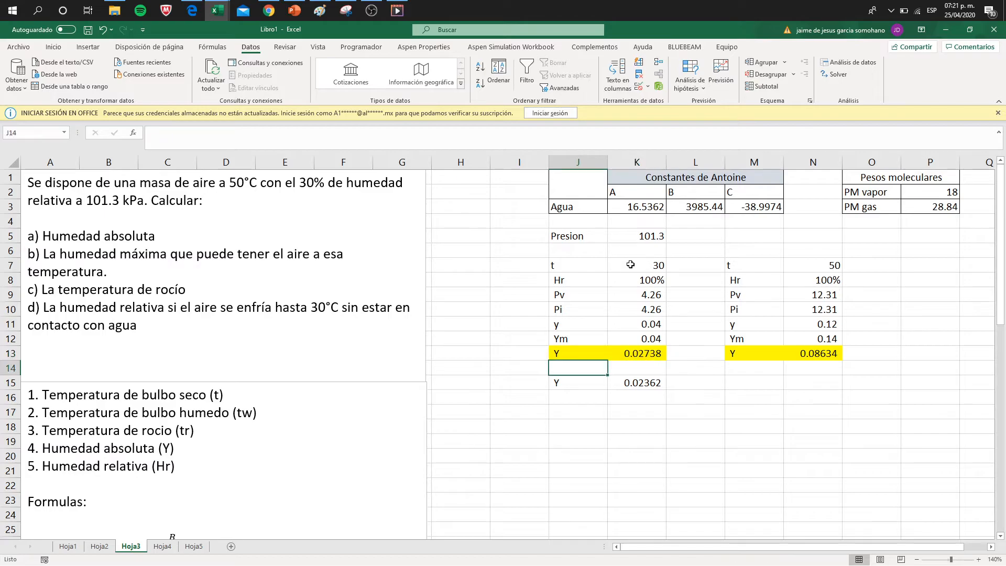
- Set the relative humidity in K8 to 90% as the starting estimate
key("Up")
key("Up")
key("Right")
key("Up")
key("Up")
key("Up")
key("Up")
key("Up")
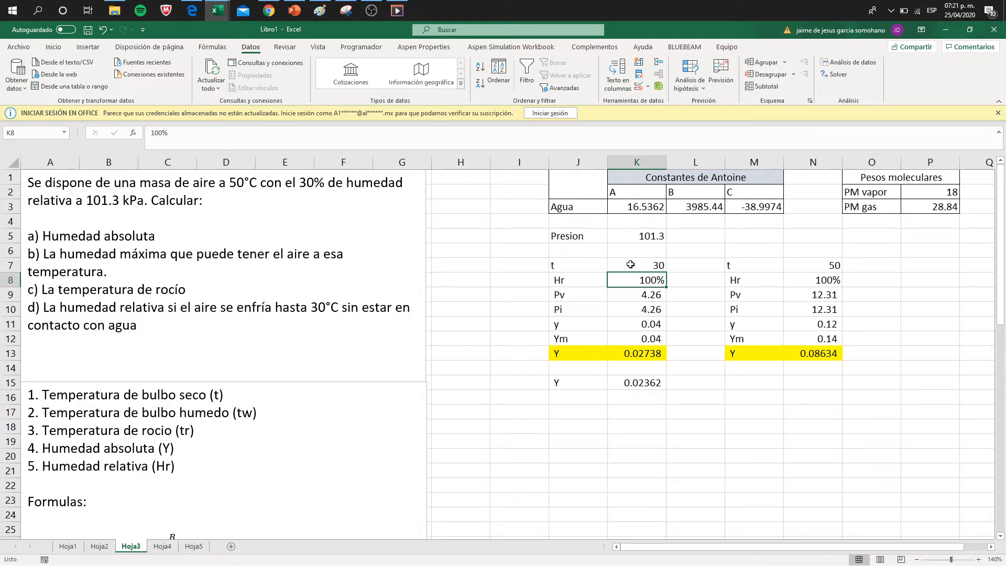
type("88")
key("BackSpace")
key("BackSpace")
type("90")
key("Return")
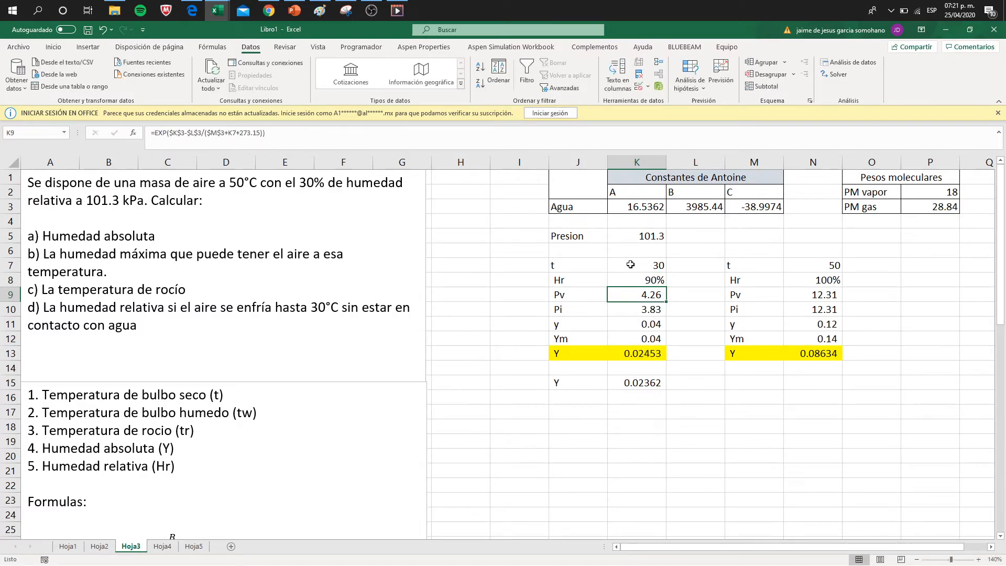
- Find the relative humidity at 30°C with Goal Seek, setting K13 to 0.02362 by changing K8, accept it and inspect K8
left_click(623, 353)
left_click(690, 79)
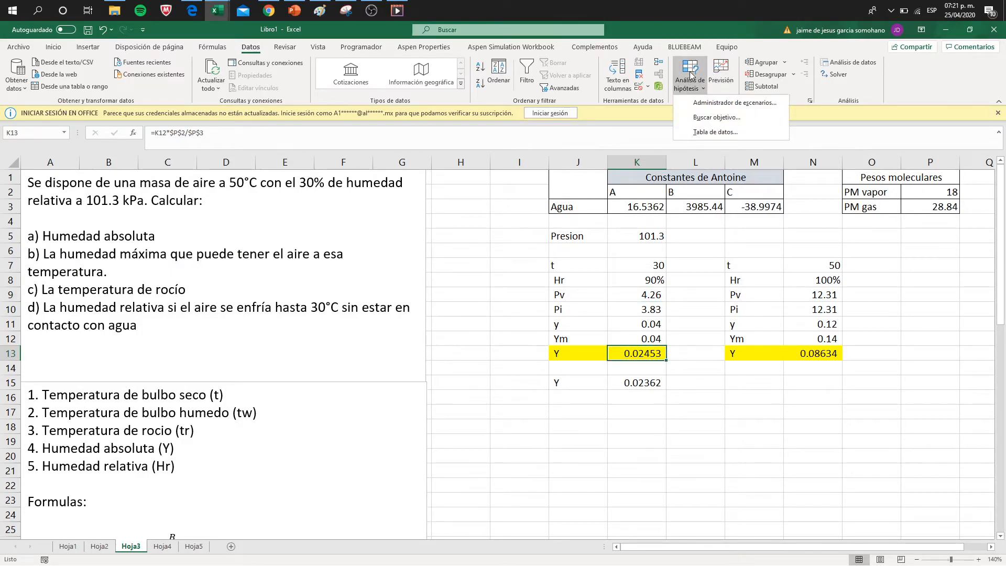
left_click(704, 118)
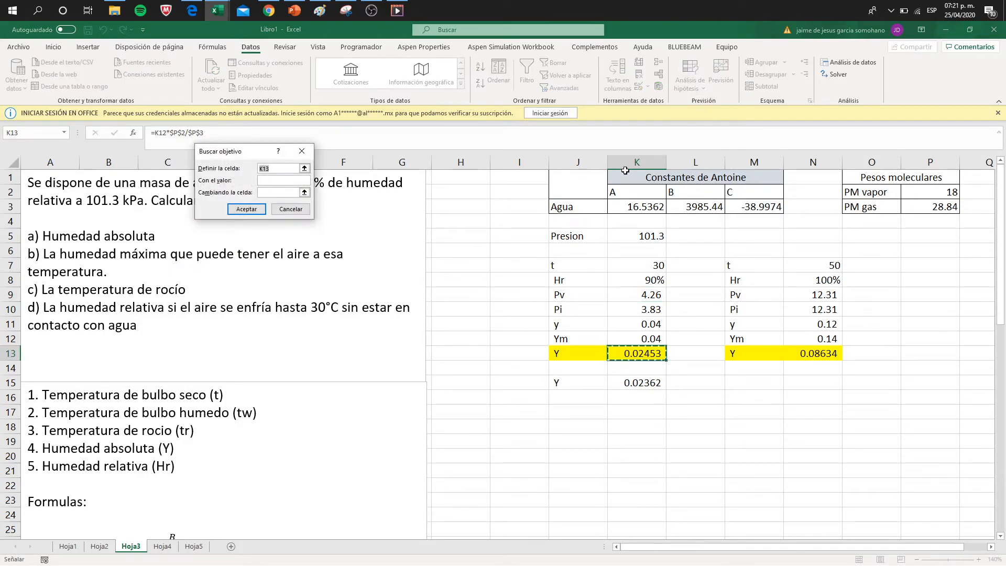
key("Tab")
key("Up")
key("Up")
key("Up")
key("Up")
key("Up")
key("Return")
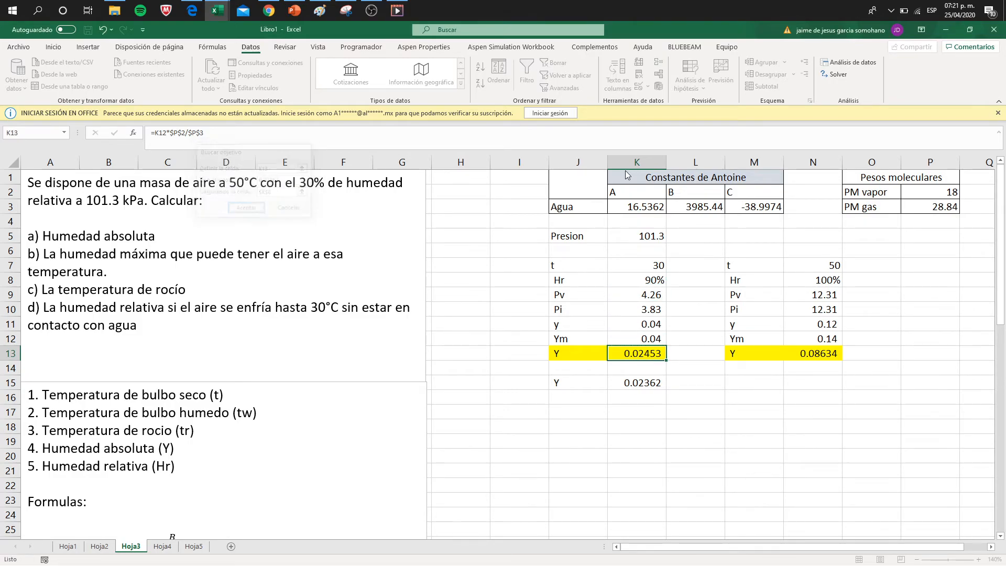
left_click(283, 206)
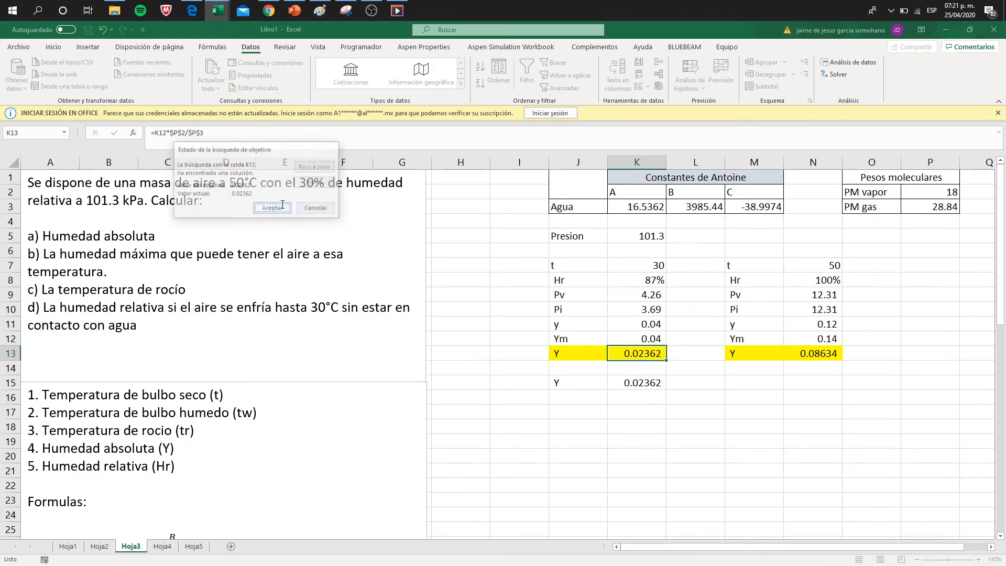
left_click(635, 278)
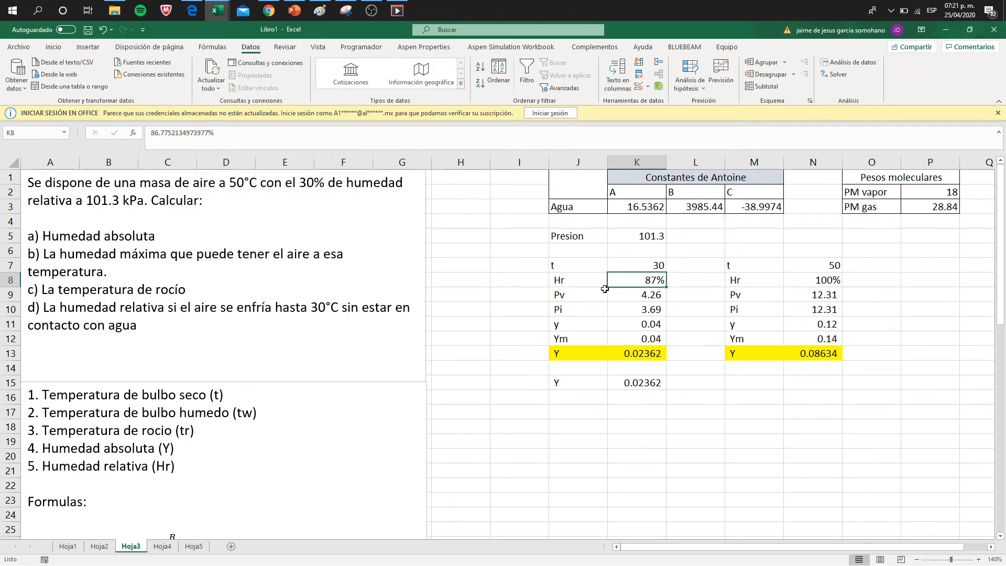
- Compare the calculated humidity results on Hoja3 with the psychrometric chart on Hoja4 at 30°C, ending back on Hoja3
left_click(645, 350)
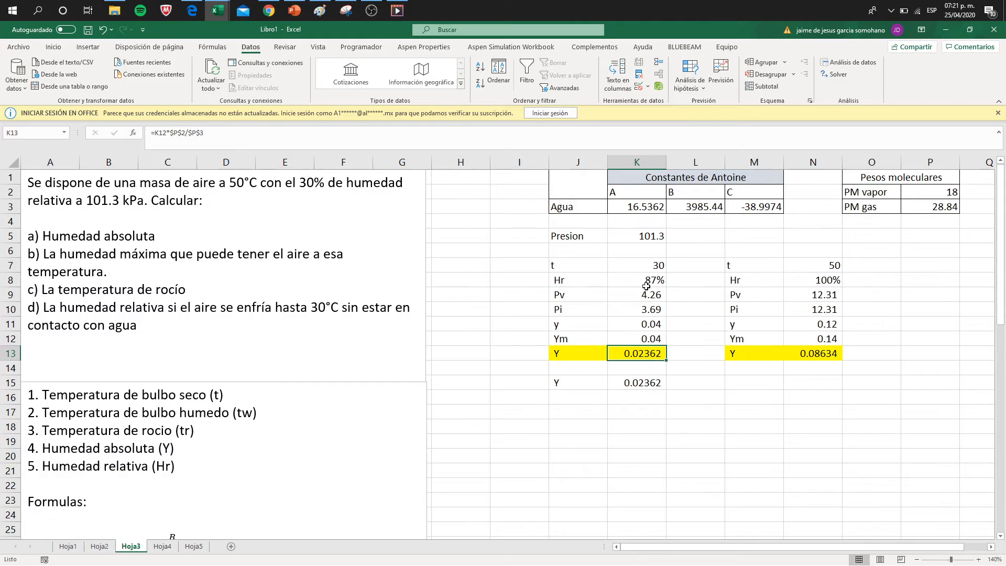
left_click(163, 545)
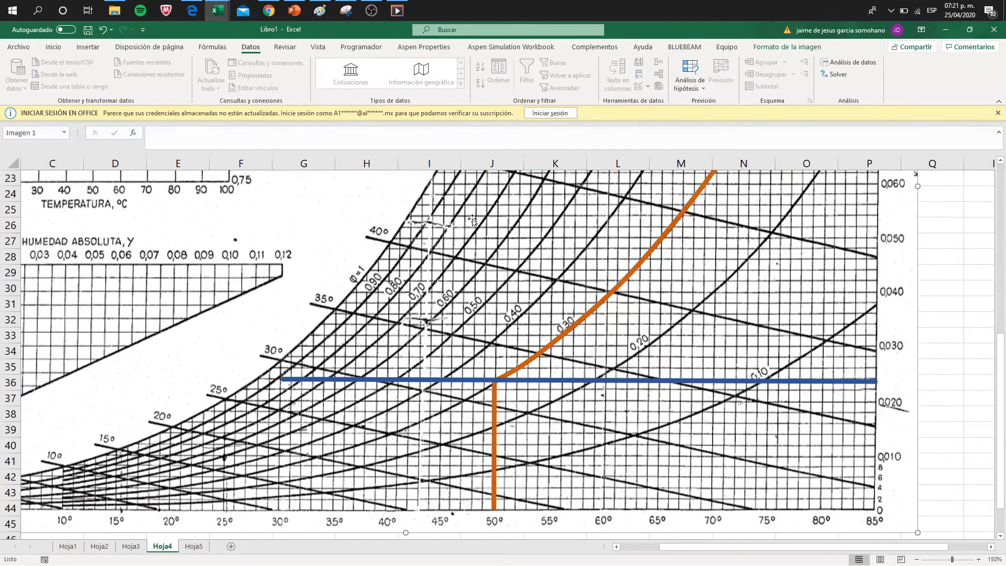
left_click(132, 545)
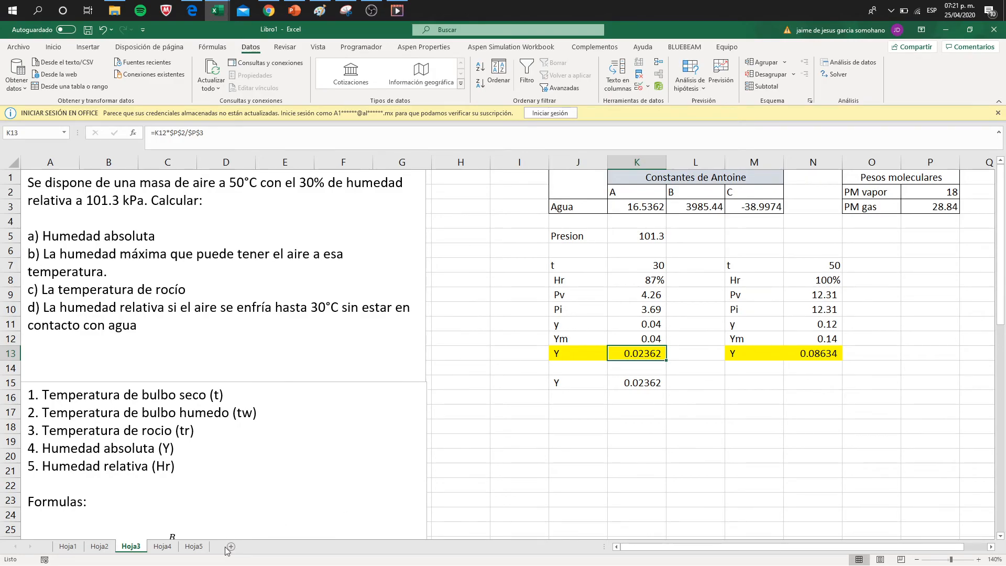
left_click(162, 546)
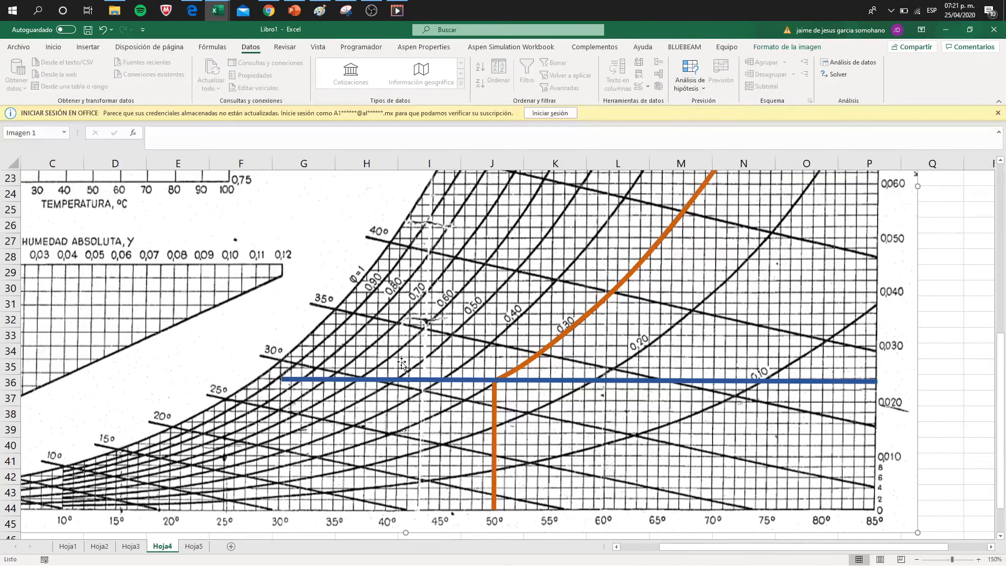
scroll(402, 363, "up", 1)
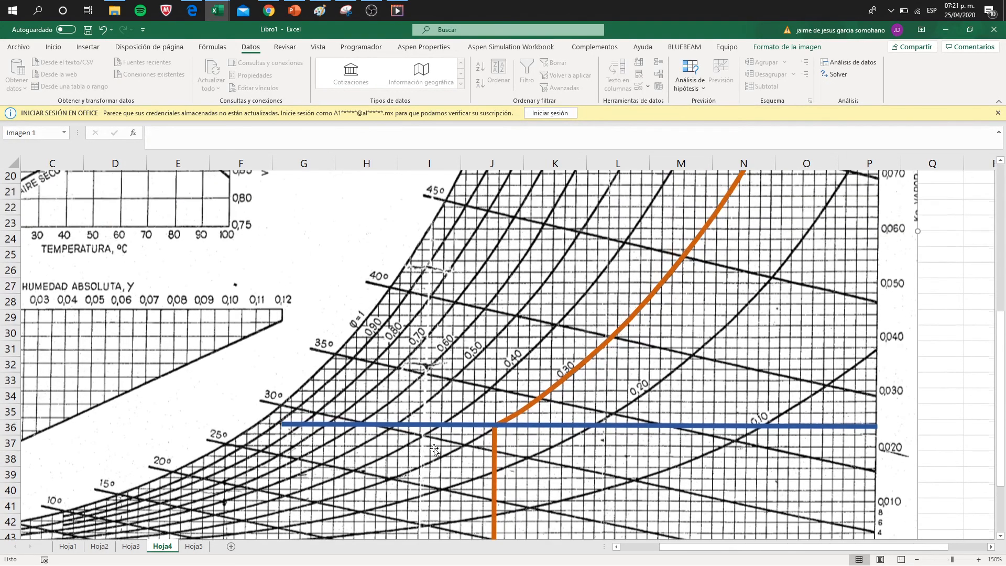
left_click(133, 547)
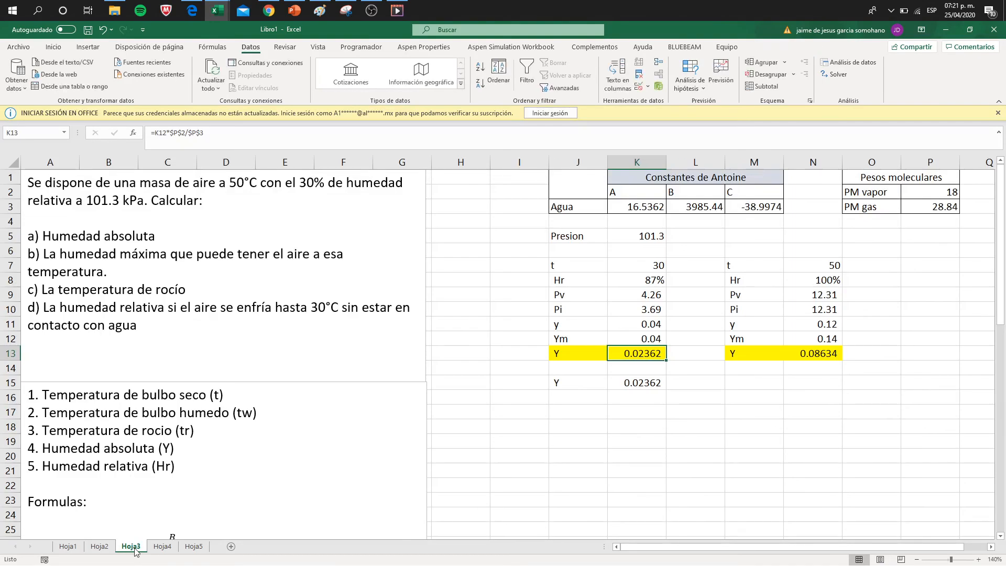